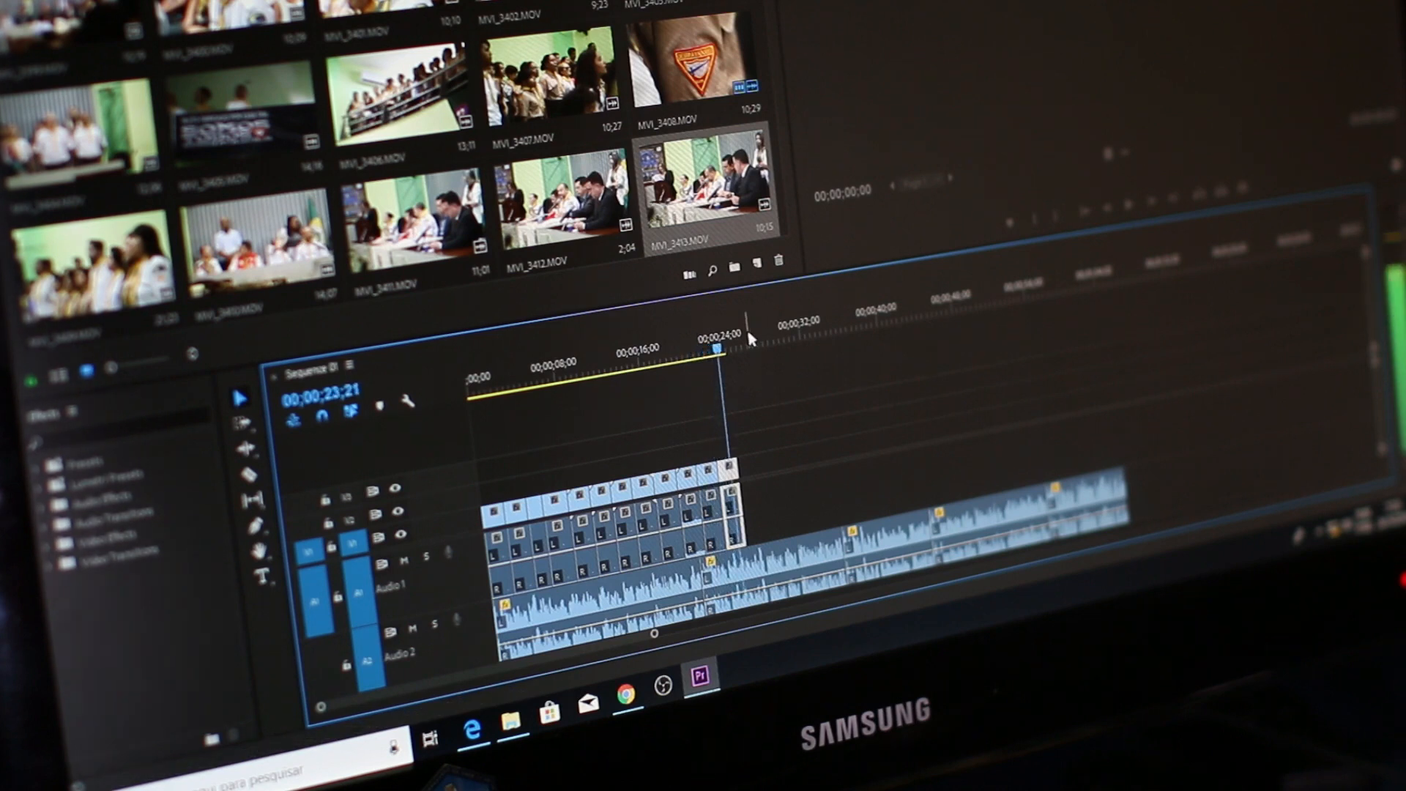
text(a youtube video on thrilling water sport adventures with locations)
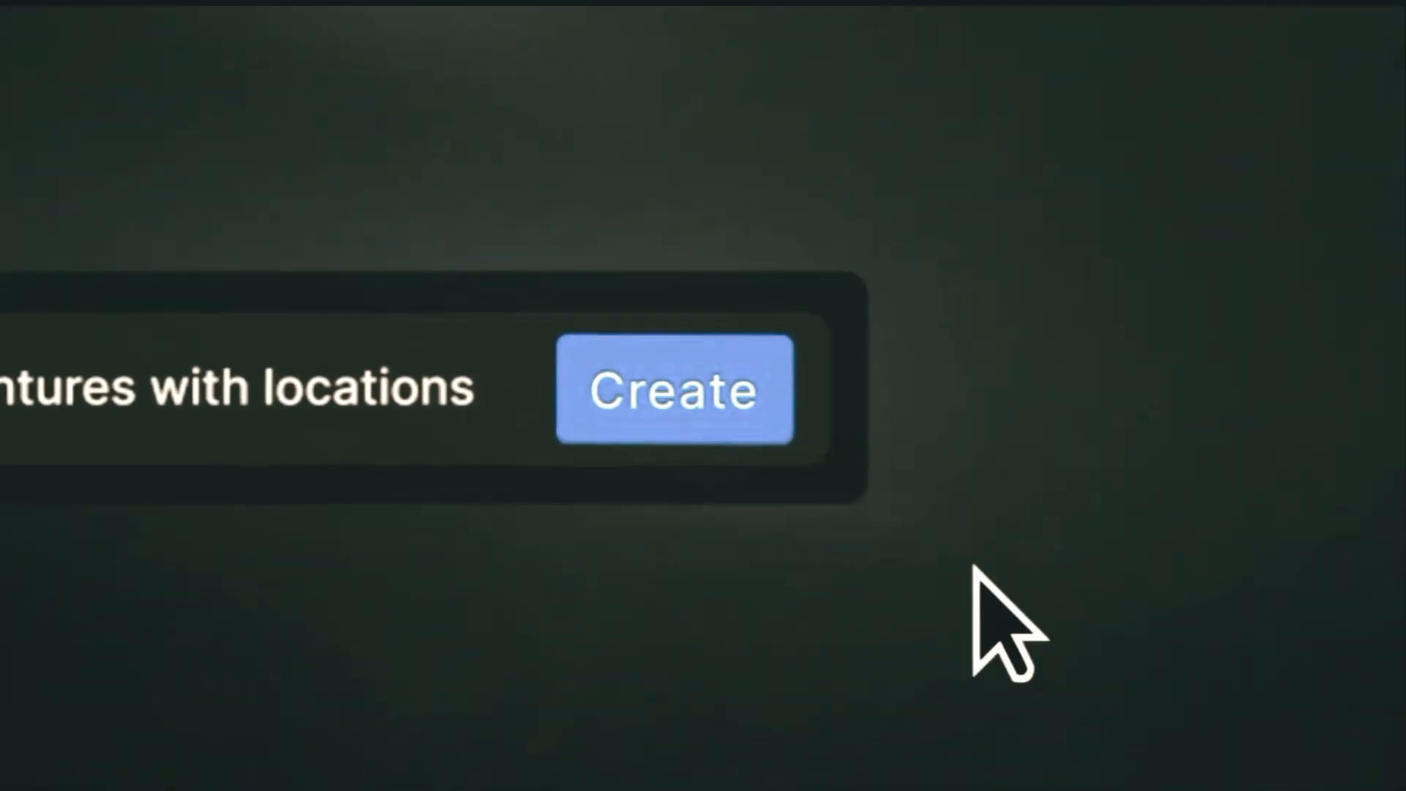
click(687, 415)
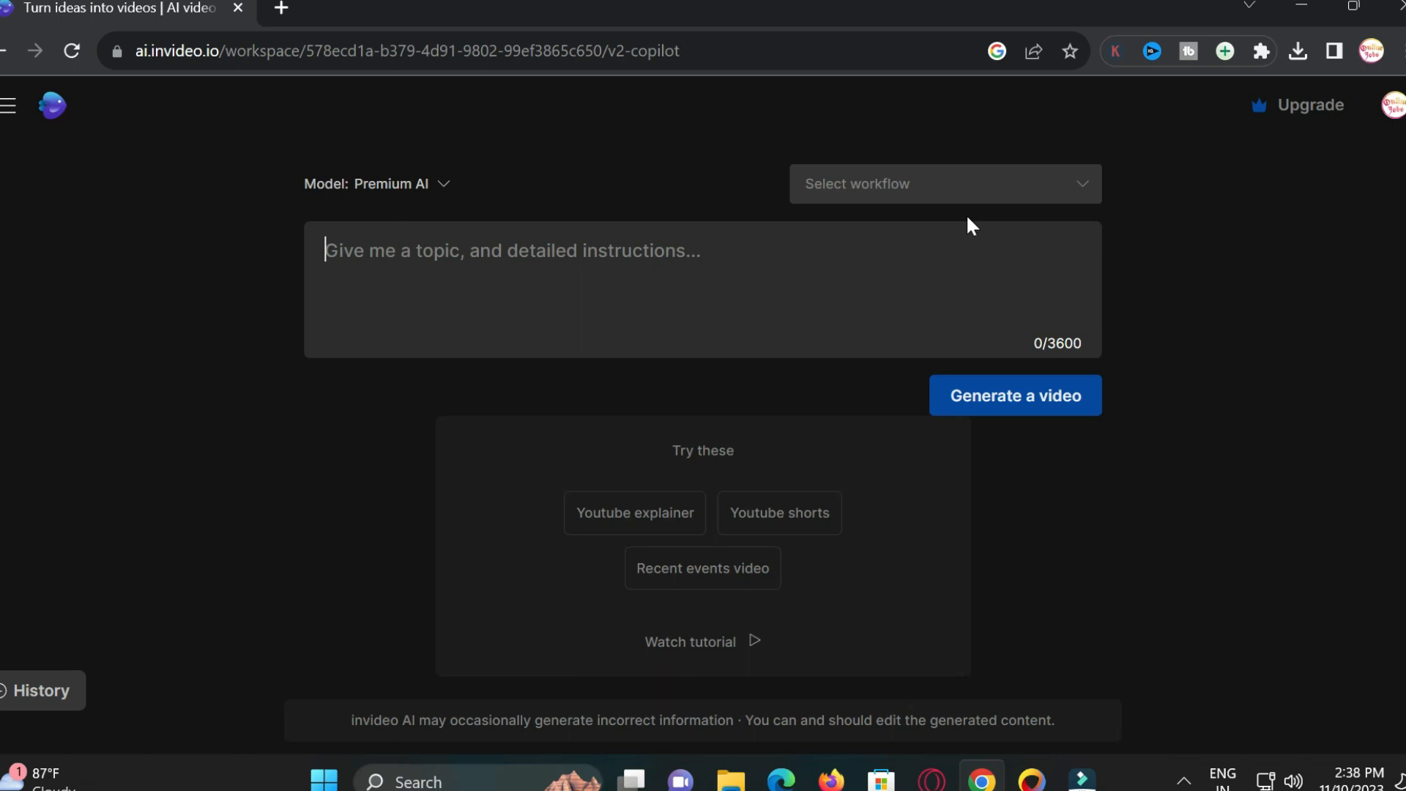
Start a Youtube explainer prompt for a 2 minutes video about "different between weight loss vs fat loss"
click(972, 195)
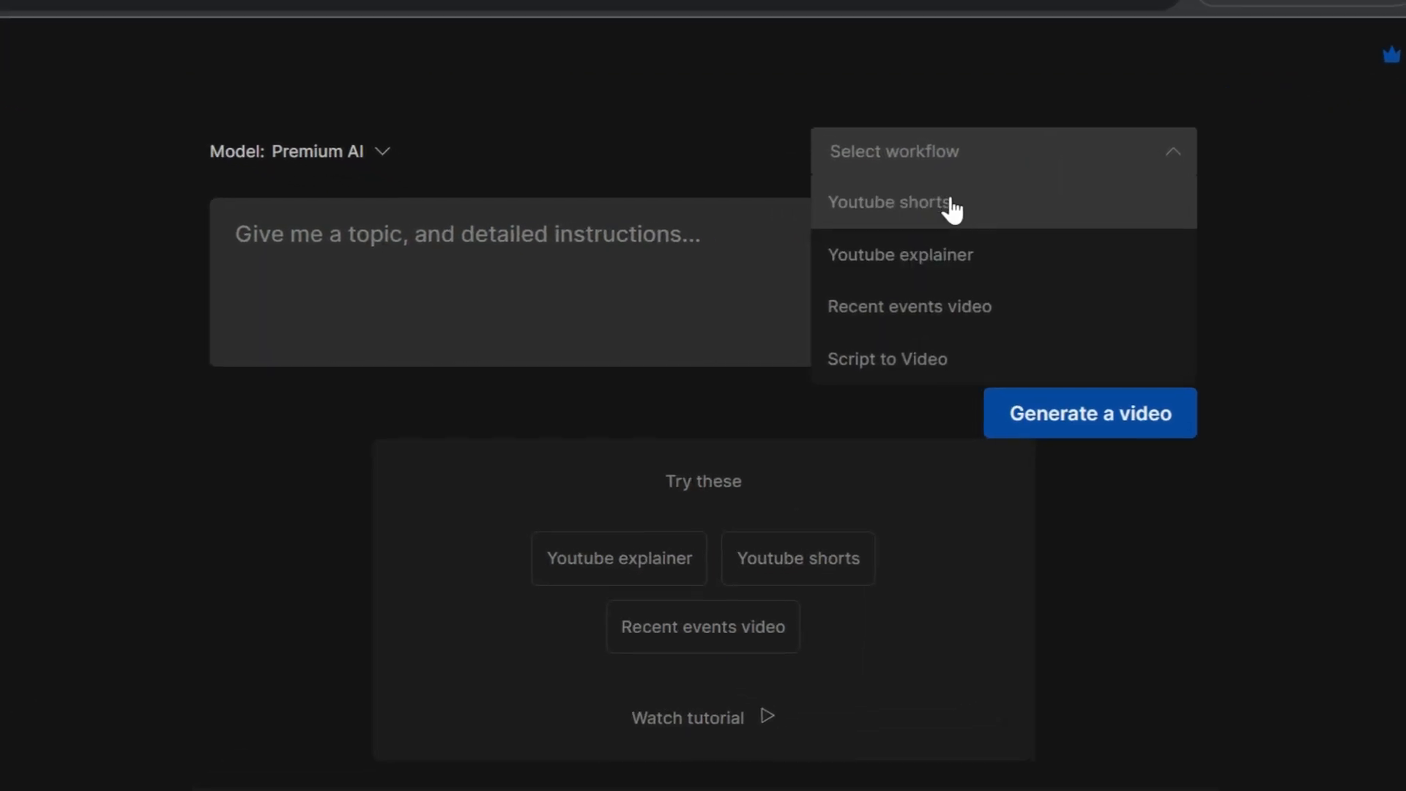
click(1003, 249)
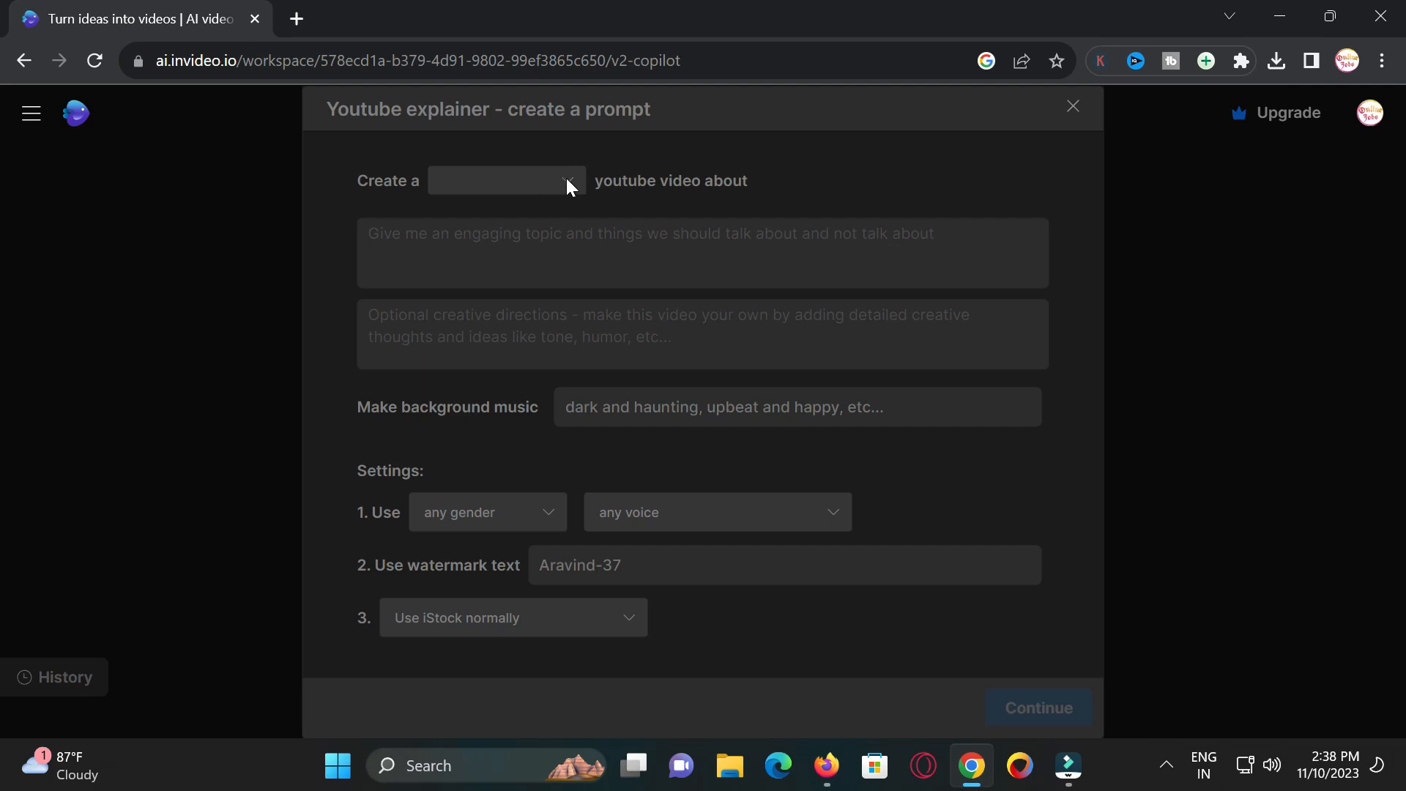
click(568, 186)
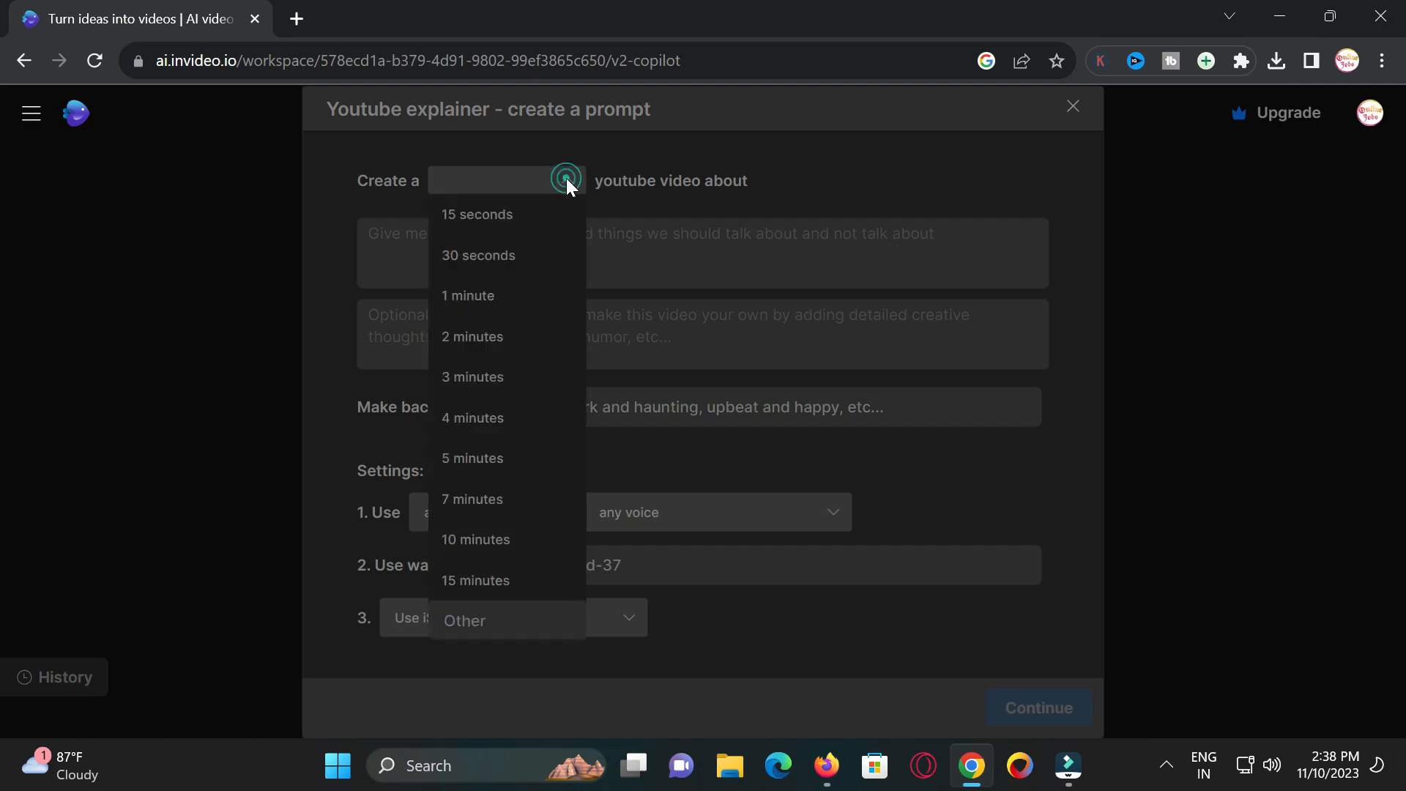
click(483, 337)
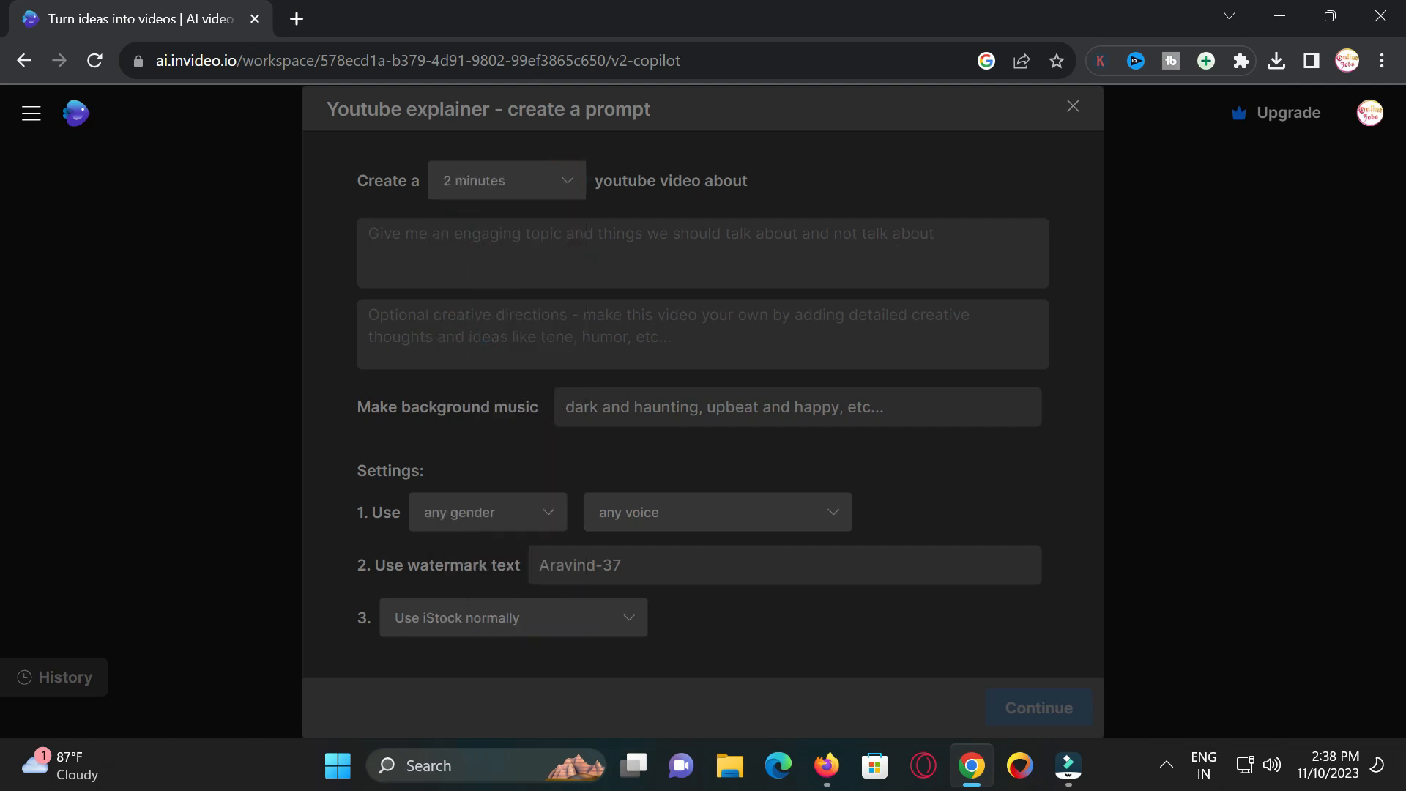
text(different between weight loss vs fat loss)
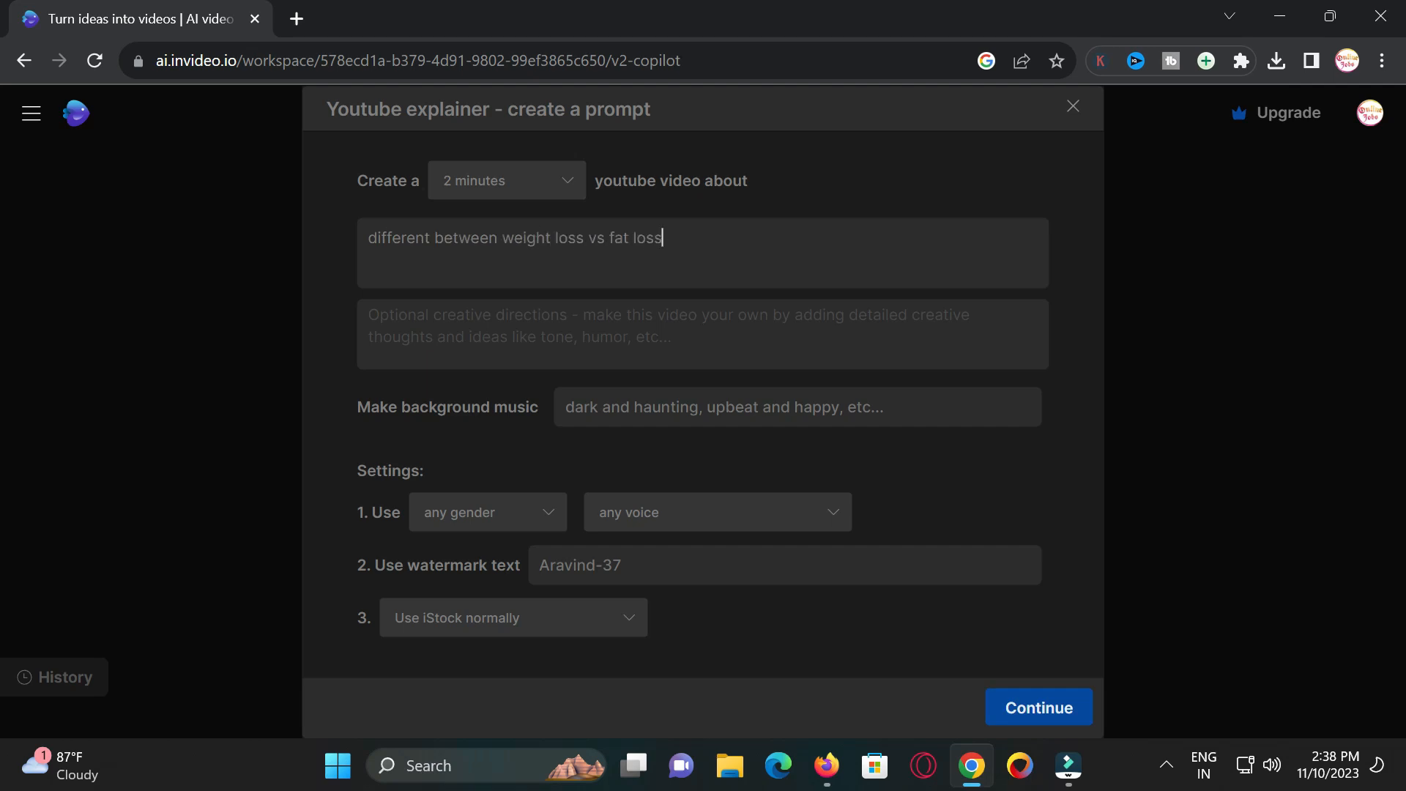
drag(685, 238, 368, 238)
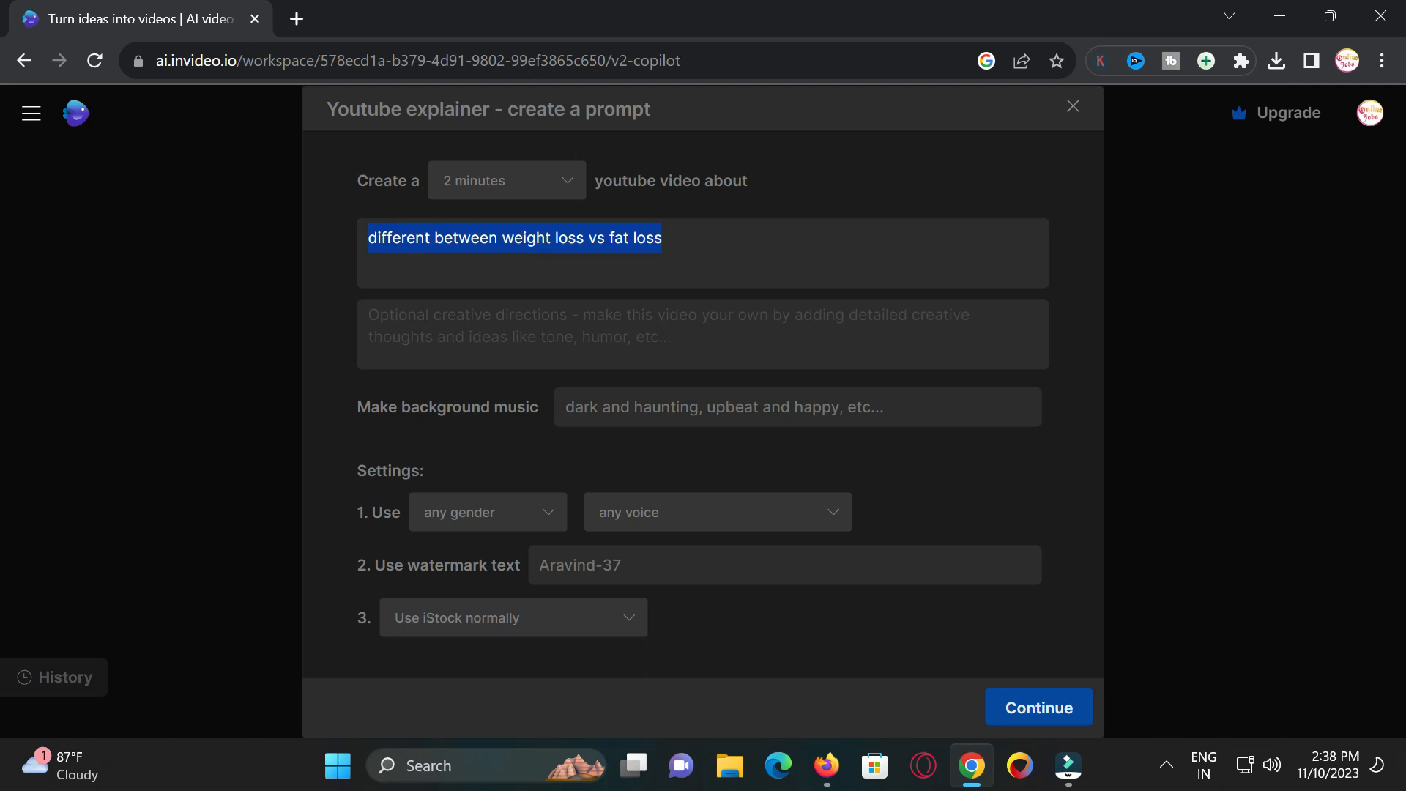
Set the background music to "fitness related music" and the narration to a male, clear American voice, and complete the prompt form
click(732, 407)
text(fitness related music)
click(504, 512)
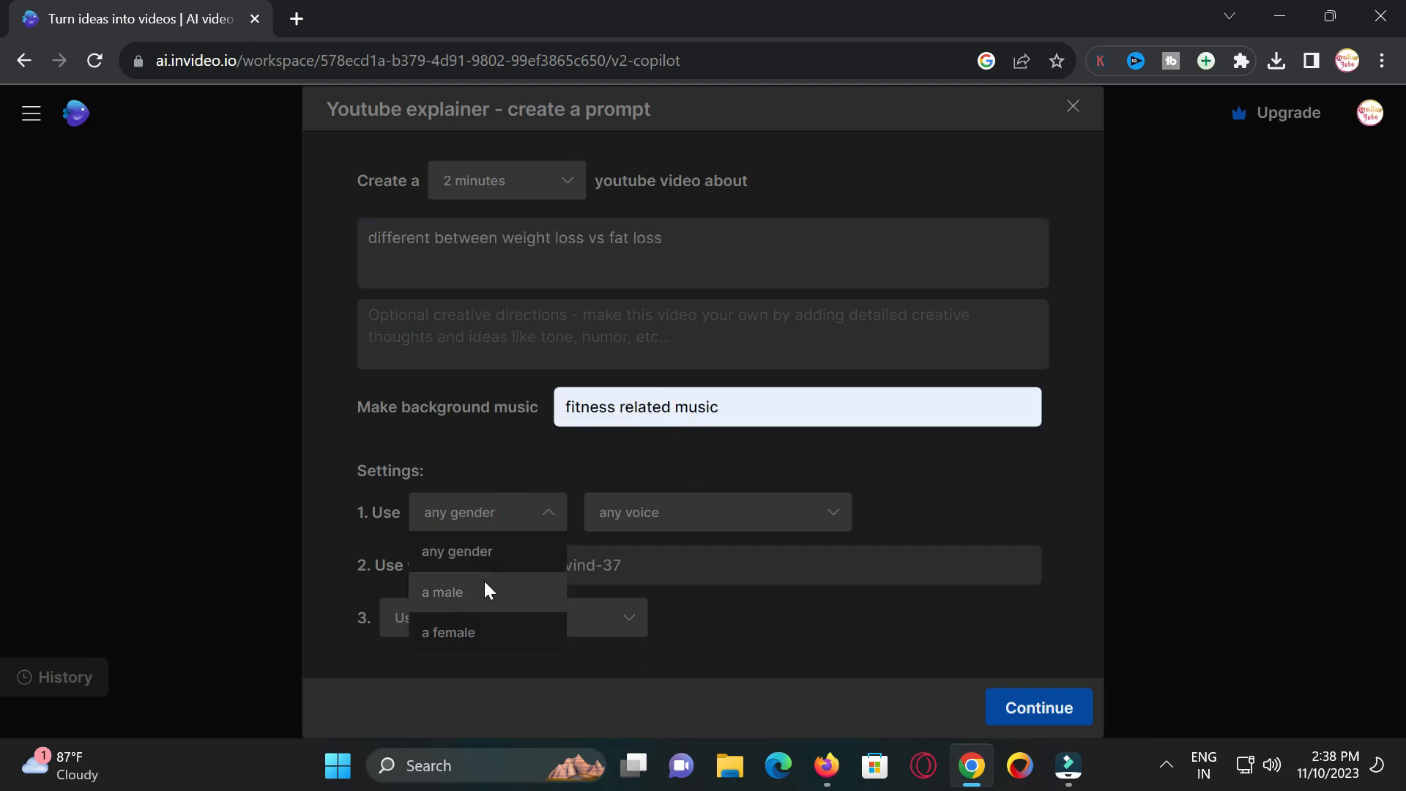
click(485, 592)
click(635, 511)
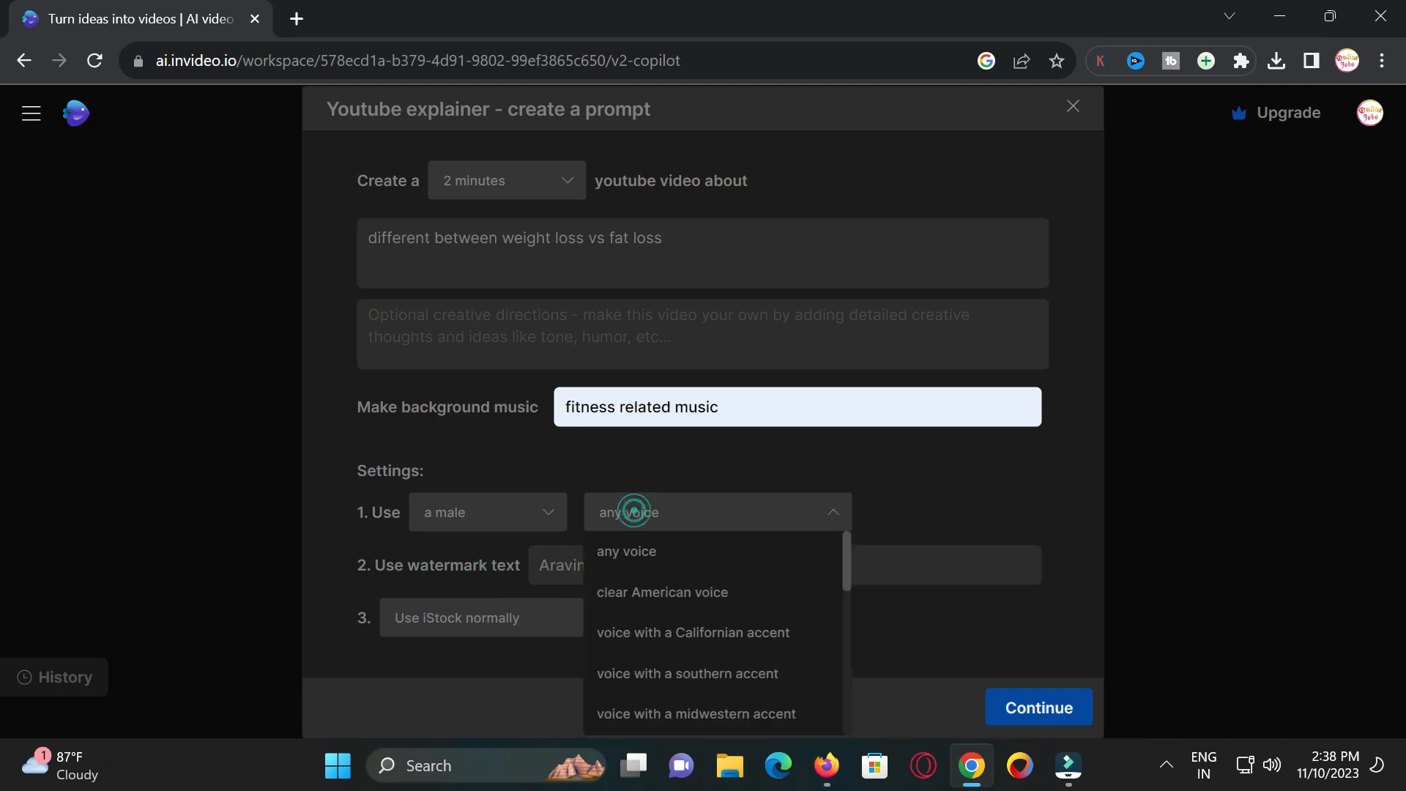
click(651, 595)
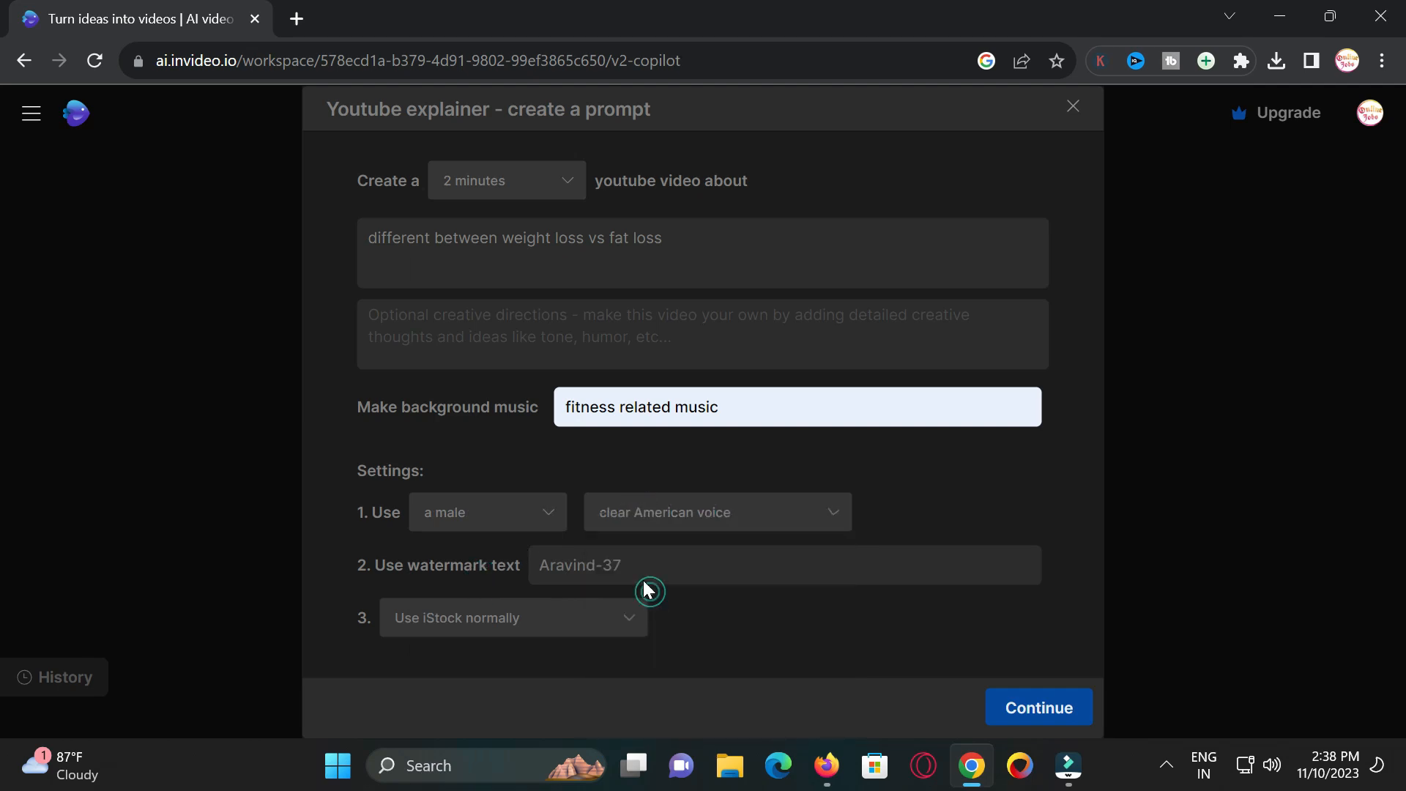
click(1019, 716)
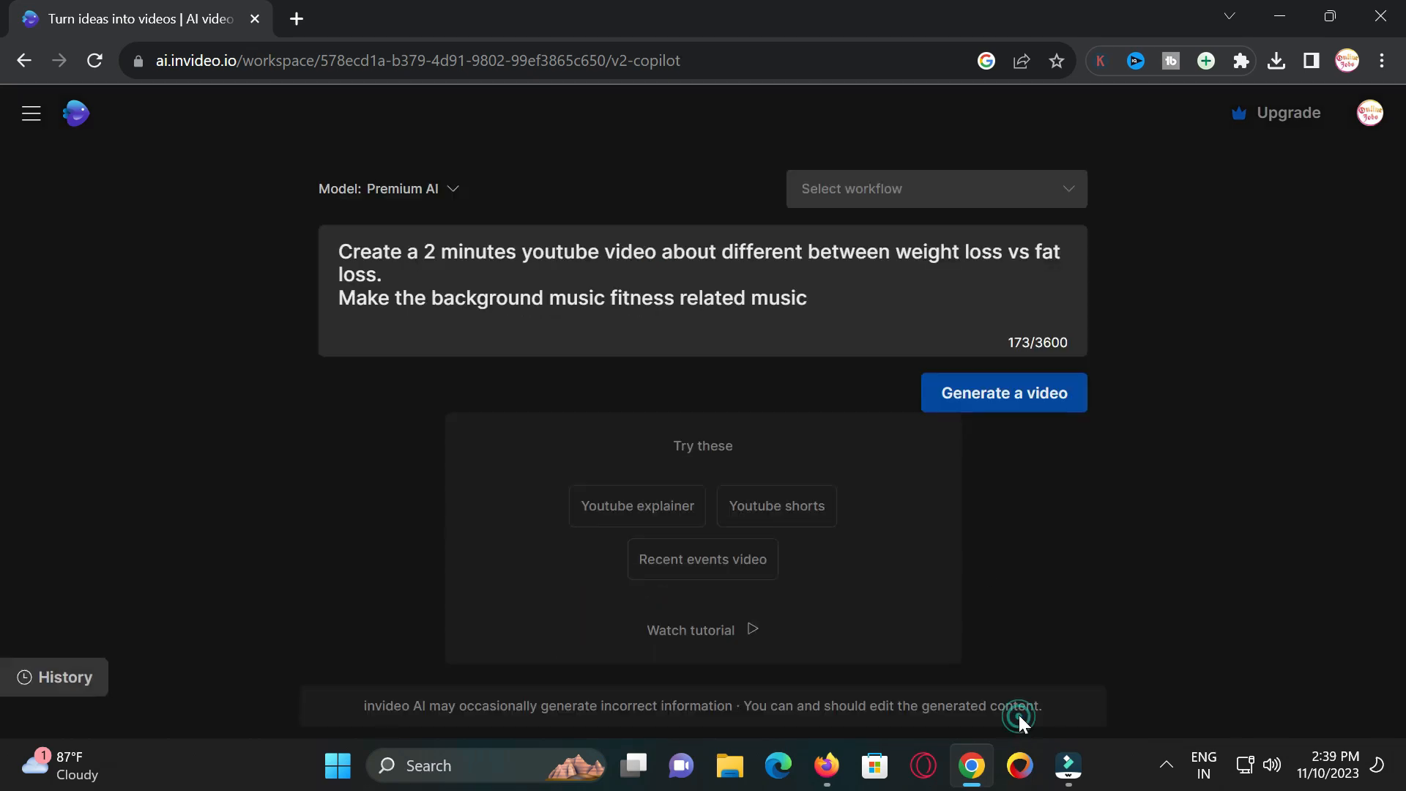
Generate the video from the prompt with the Professional look and feel
click(988, 406)
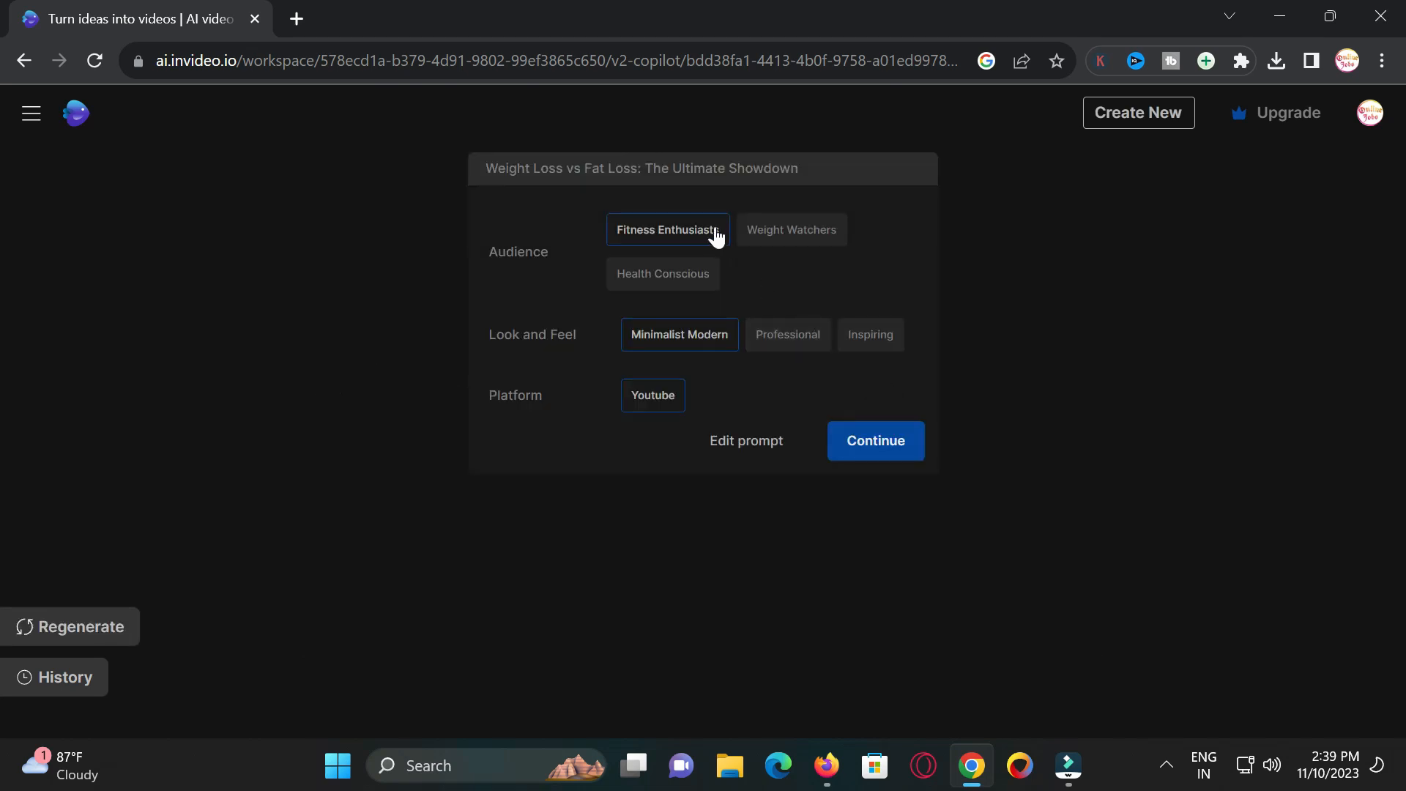
click(798, 337)
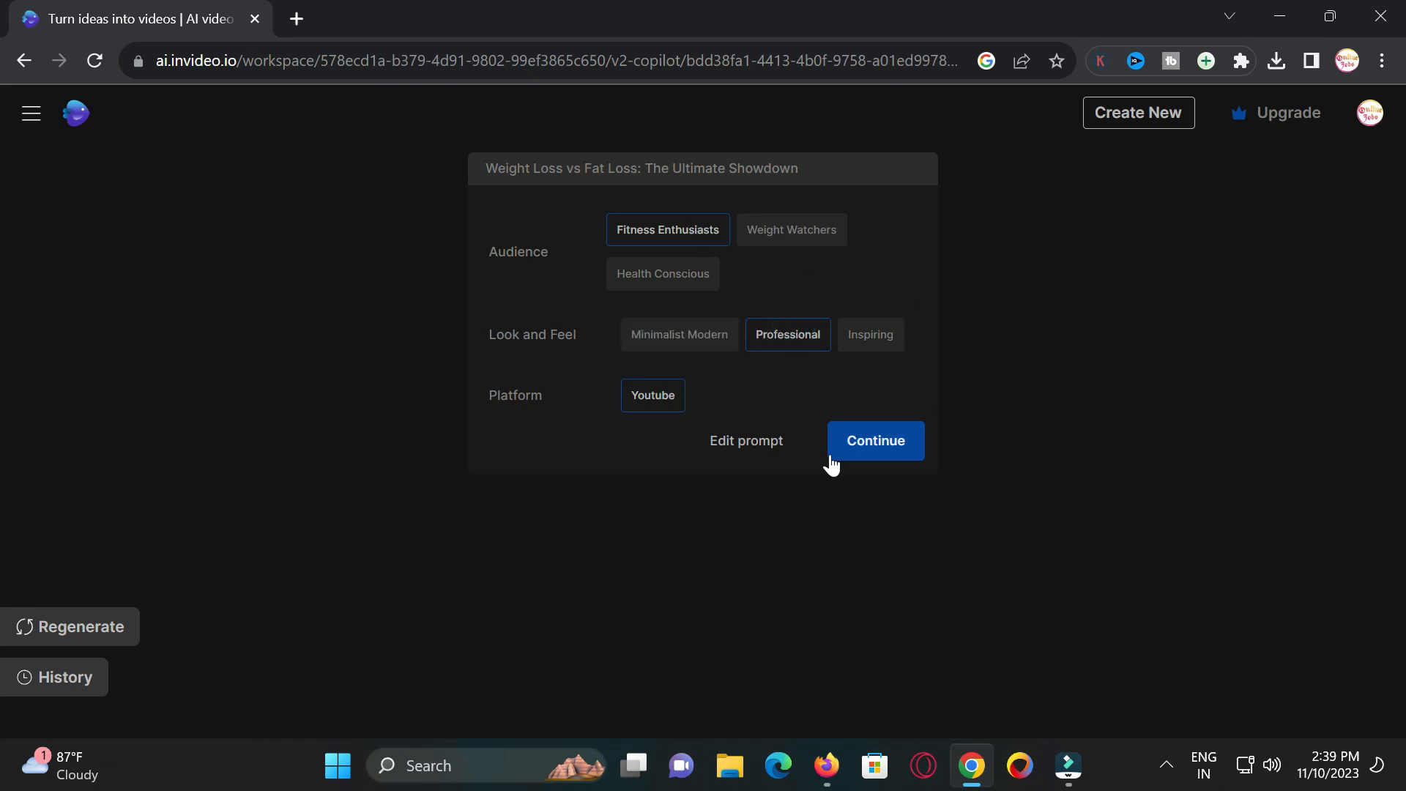
click(859, 445)
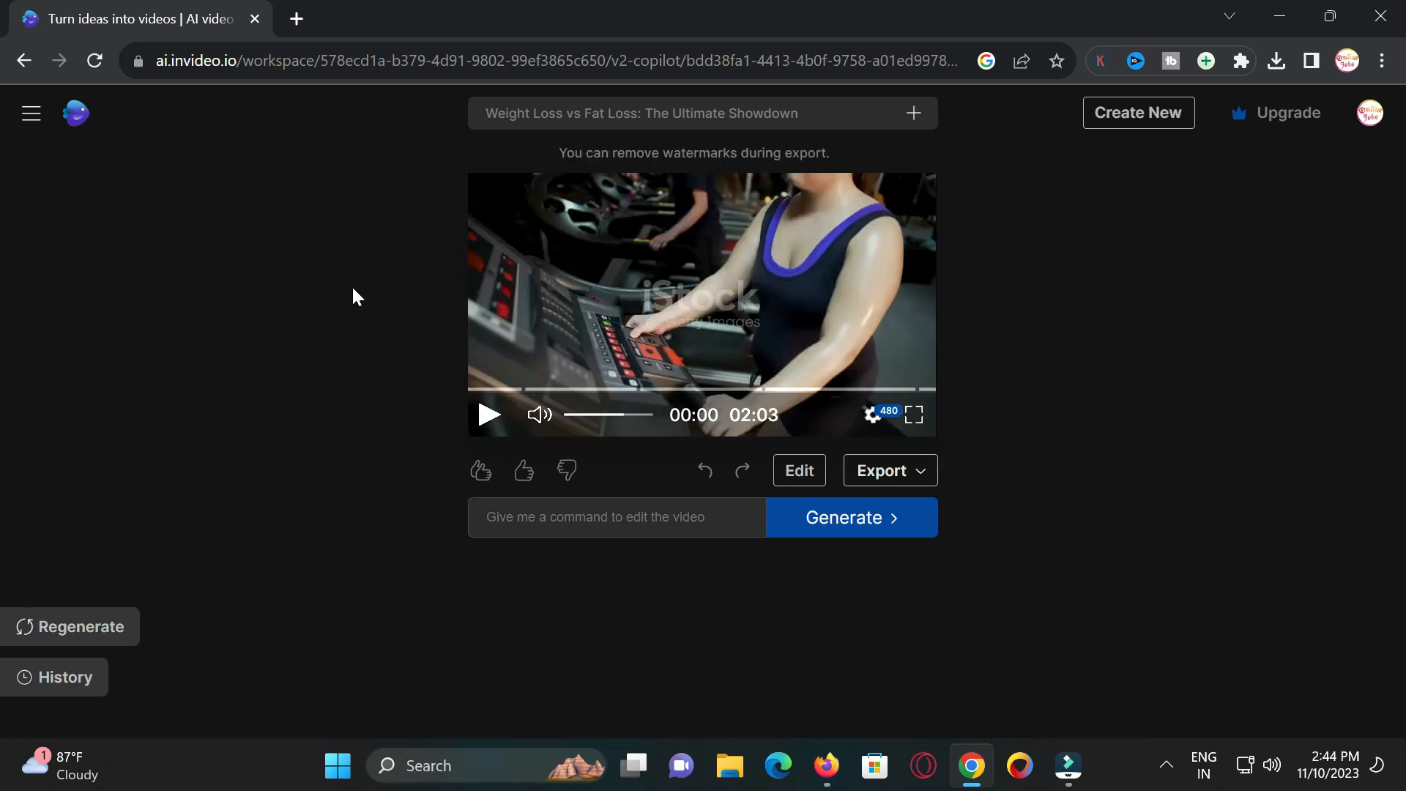
Preview the generated video and apply the edit command "add subtitle in this video"
click(489, 416)
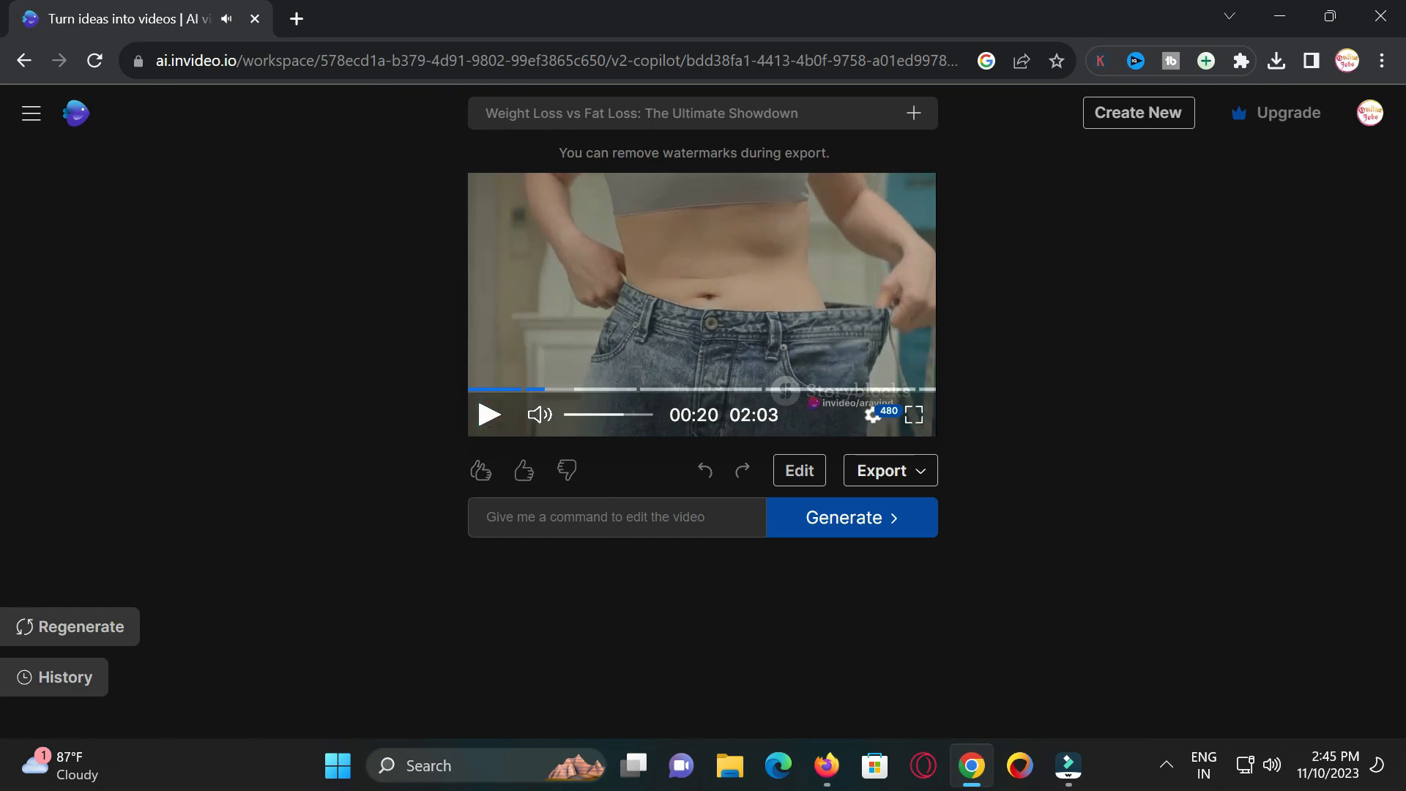
click(624, 515)
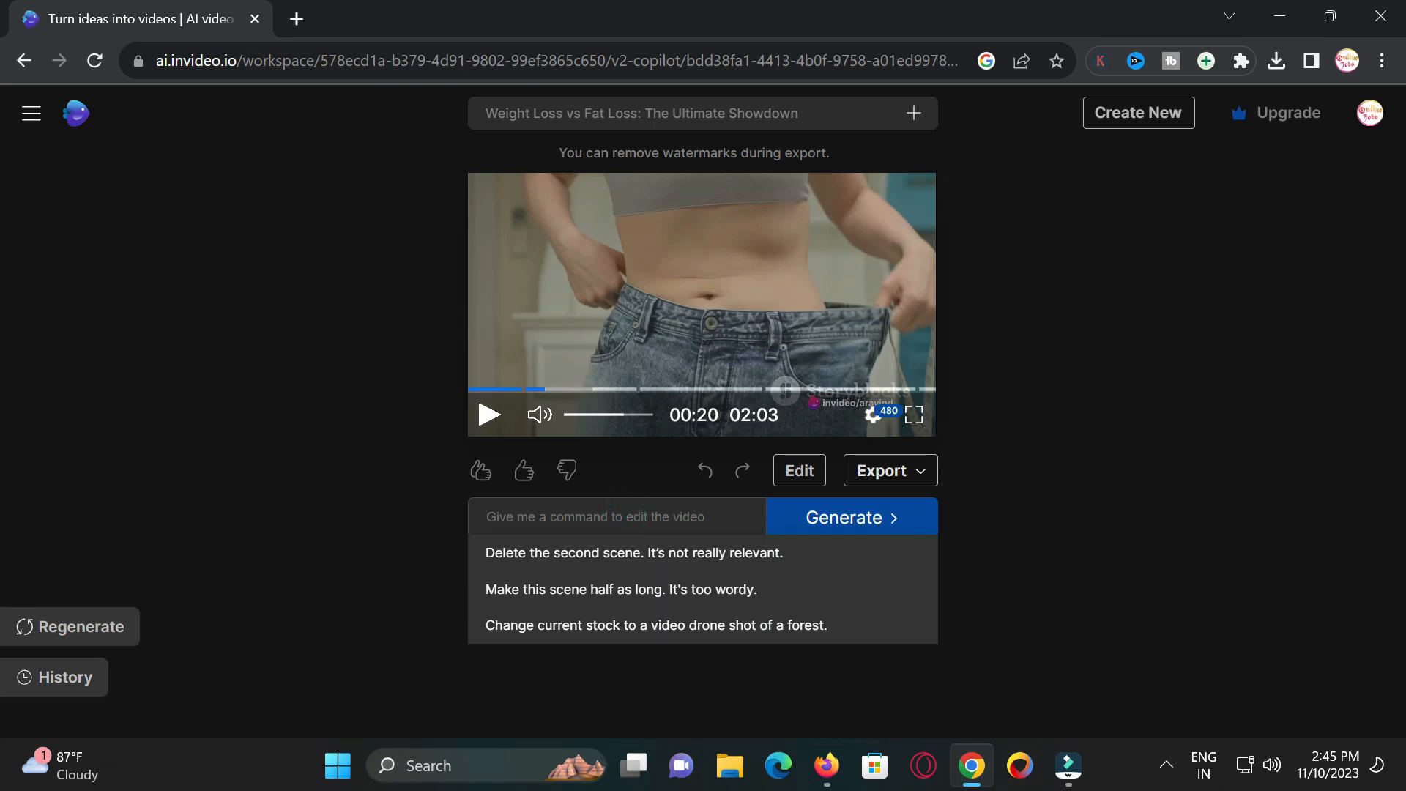
text(add subtitle in this video)
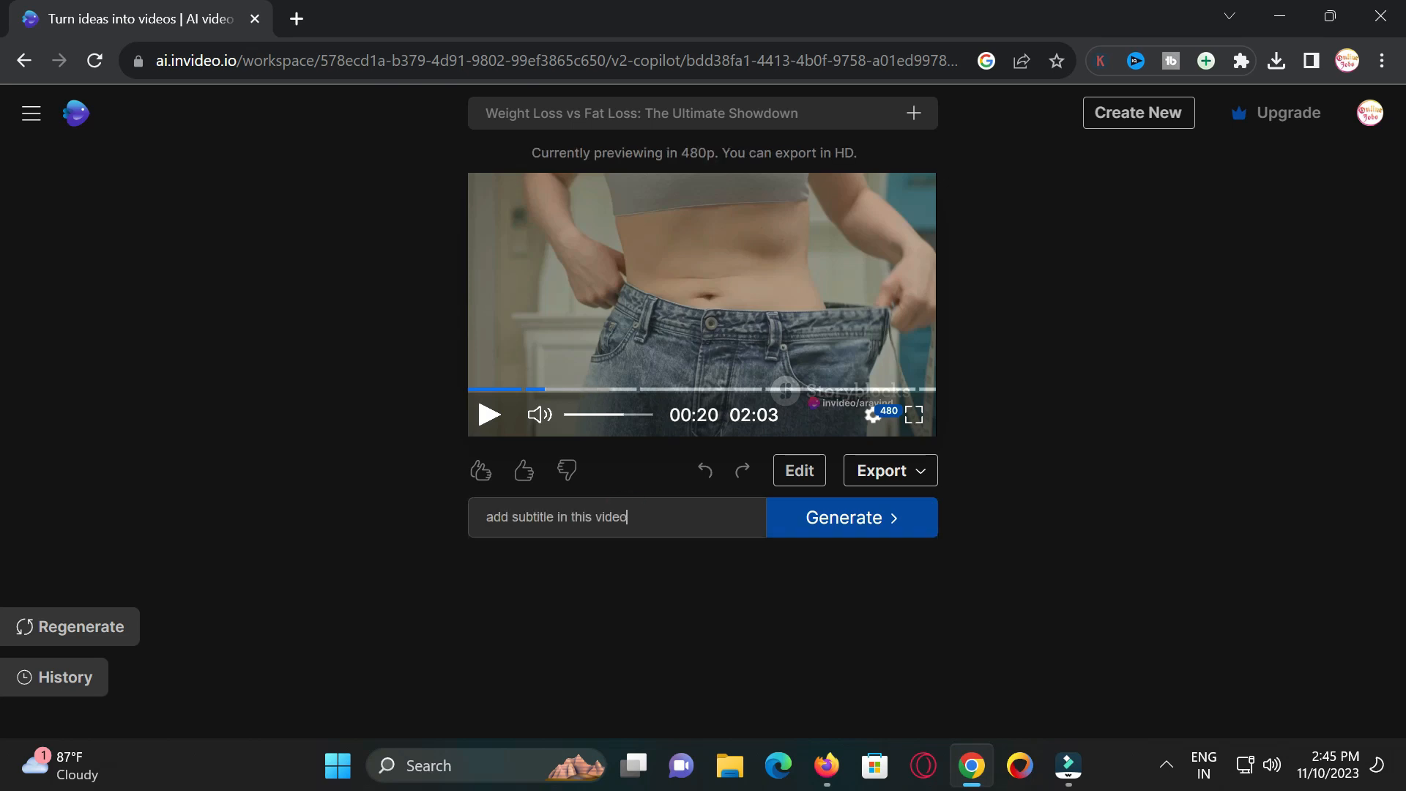
click(844, 521)
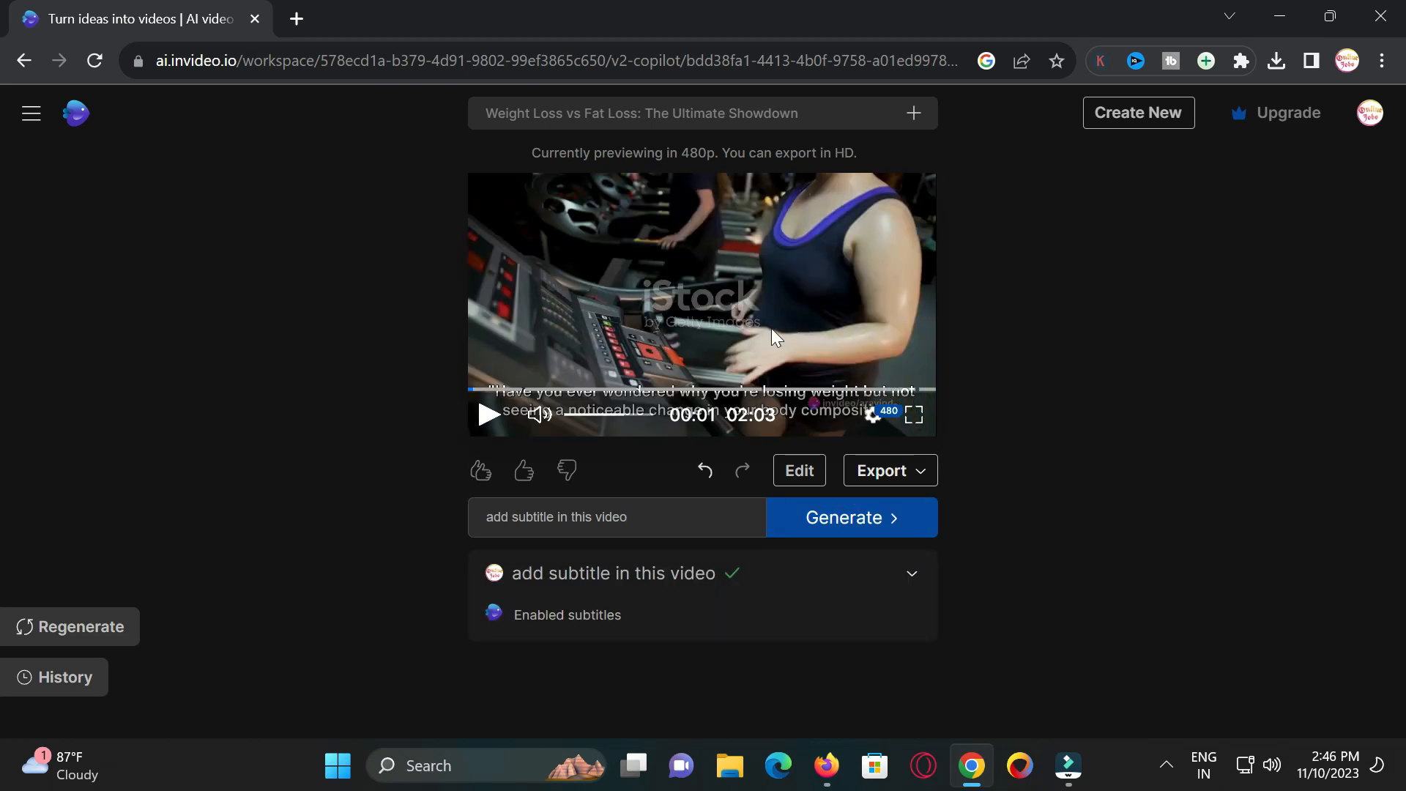
Look at the scene media editor and preview the subtitled video in full screen
click(801, 471)
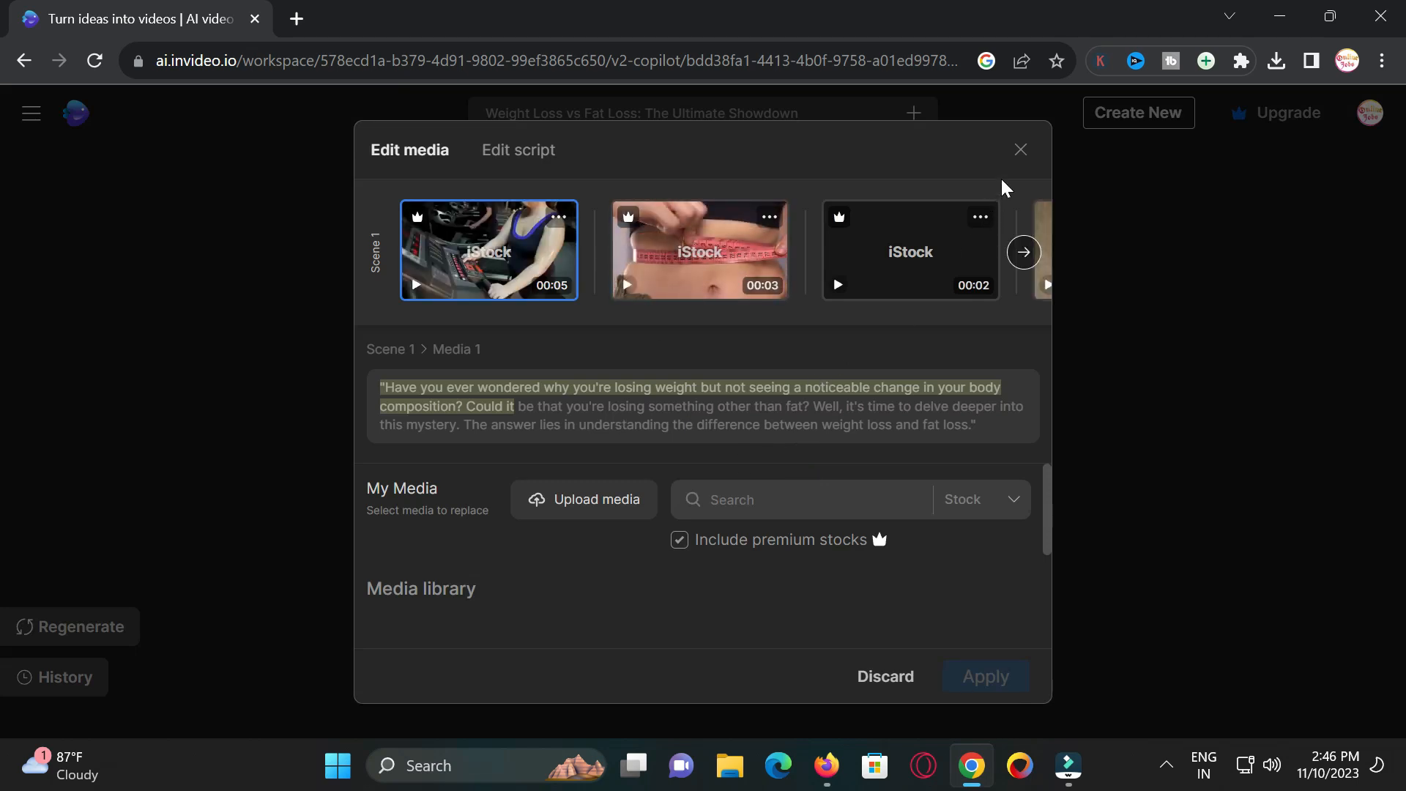
click(1022, 152)
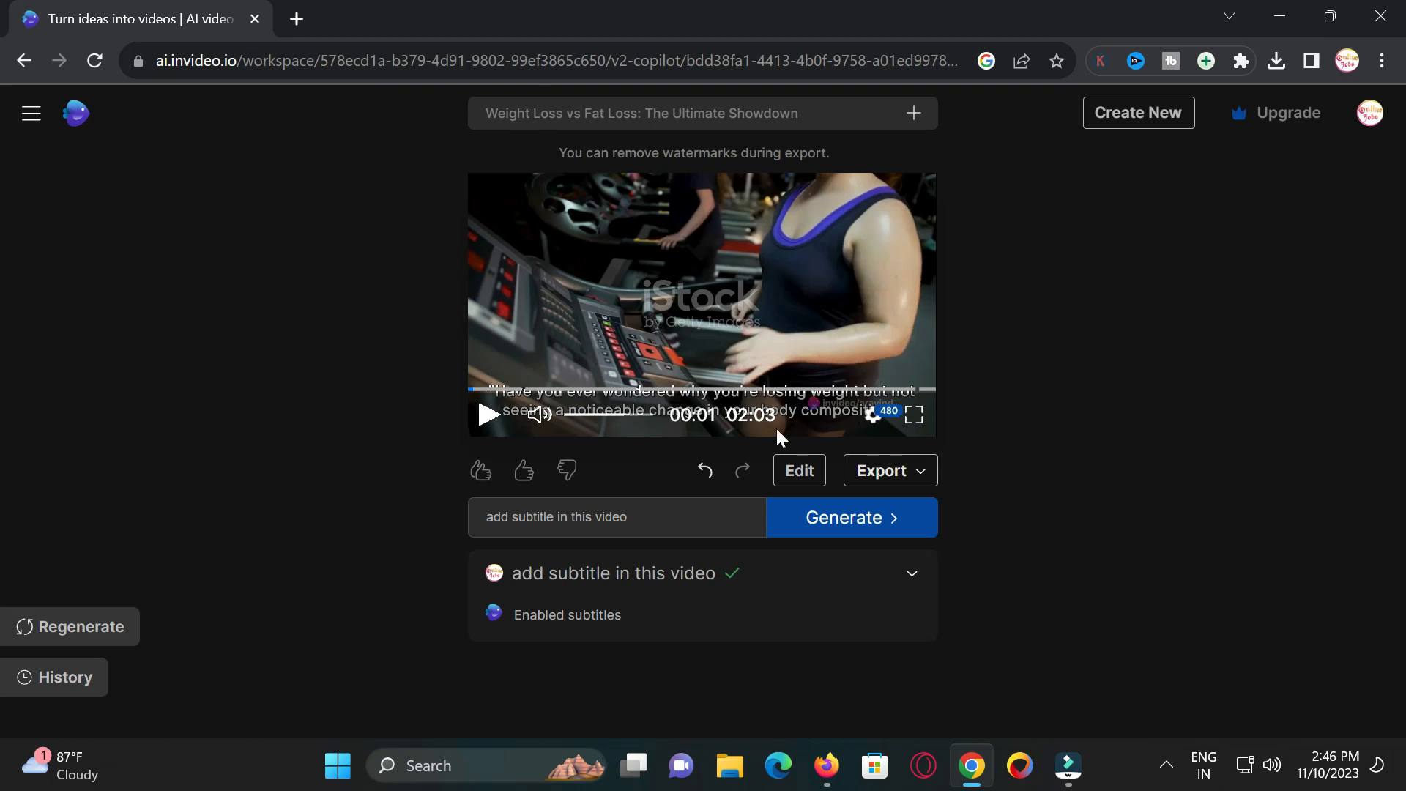
click(742, 337)
click(914, 415)
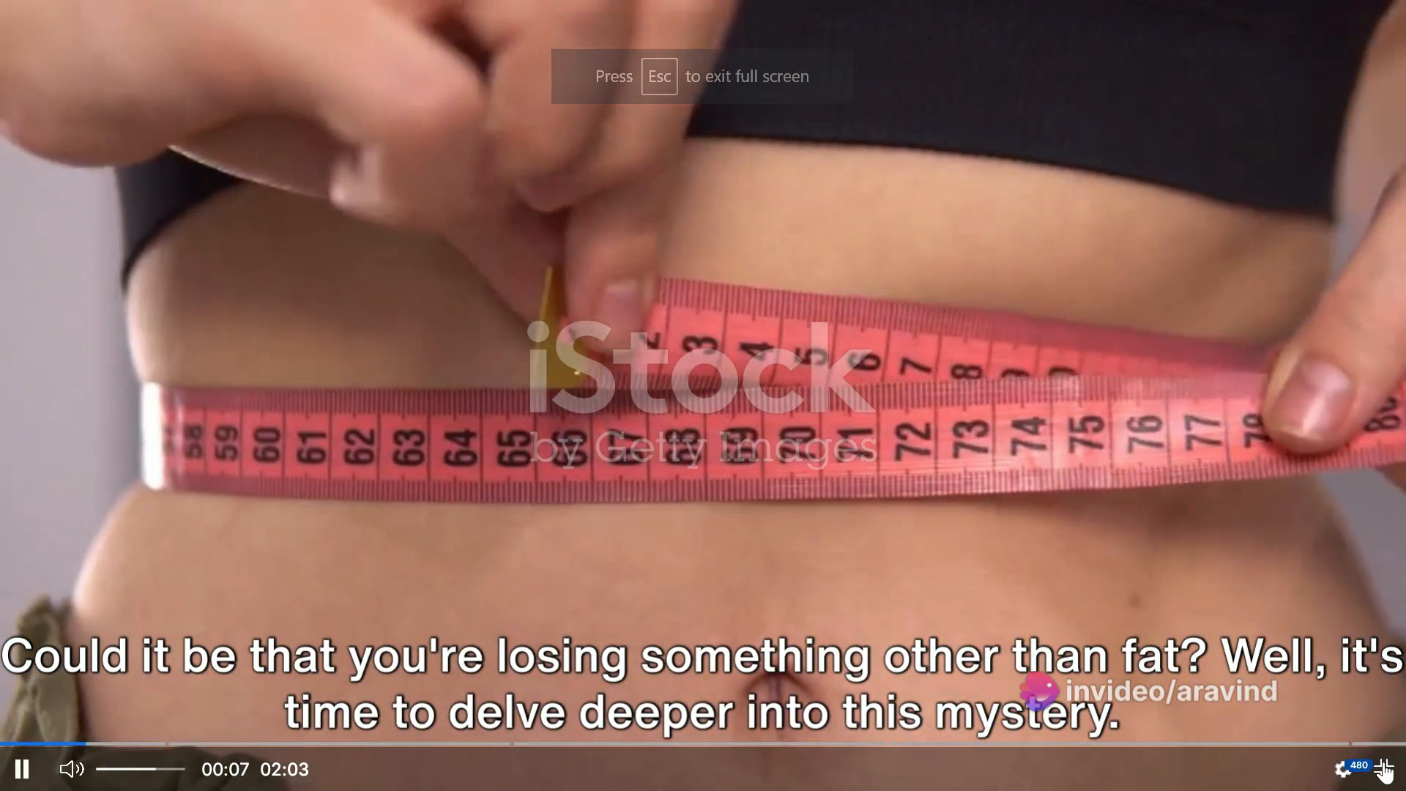
click(1384, 769)
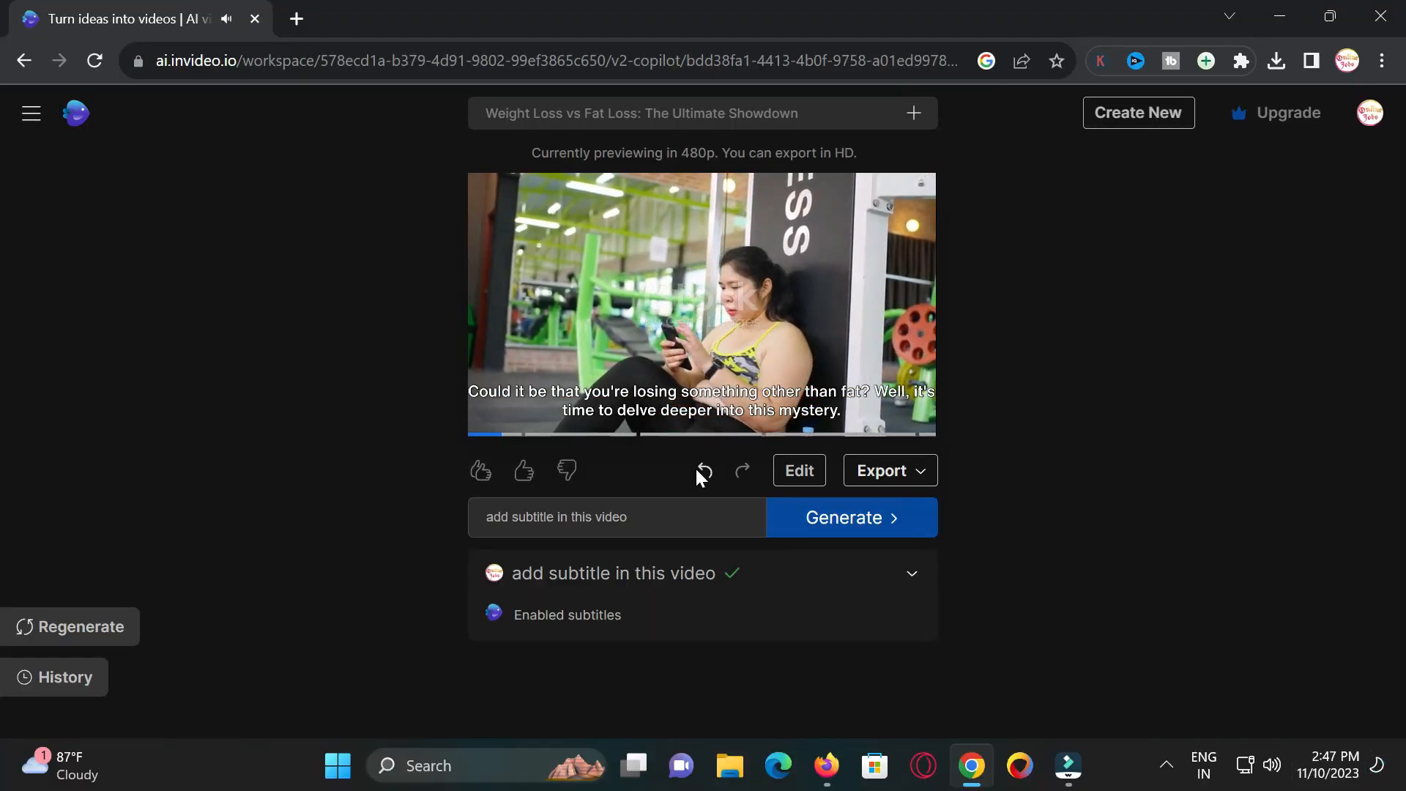
click(490, 413)
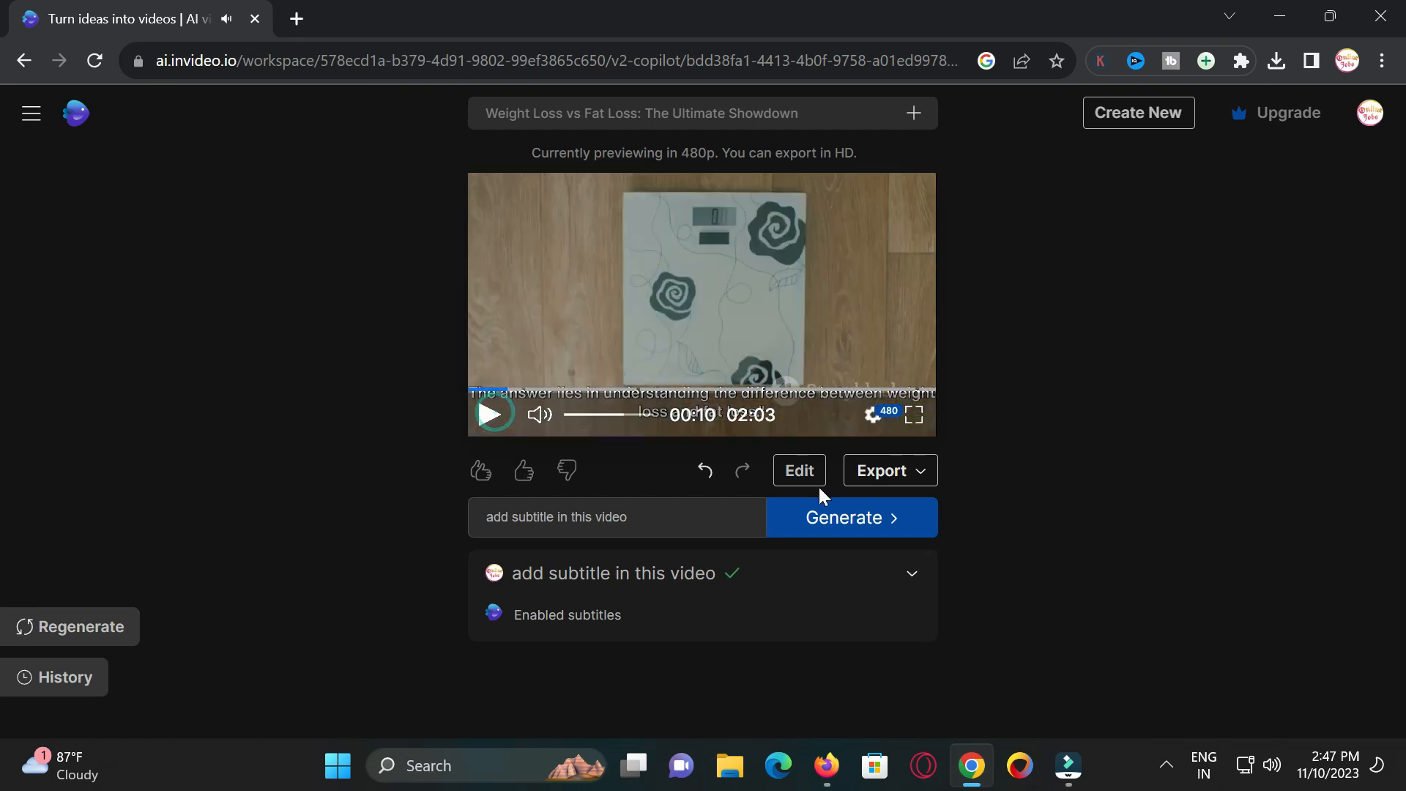
Export the video for YouTube with Stock watermarks and Normal invideo AI branding
click(889, 471)
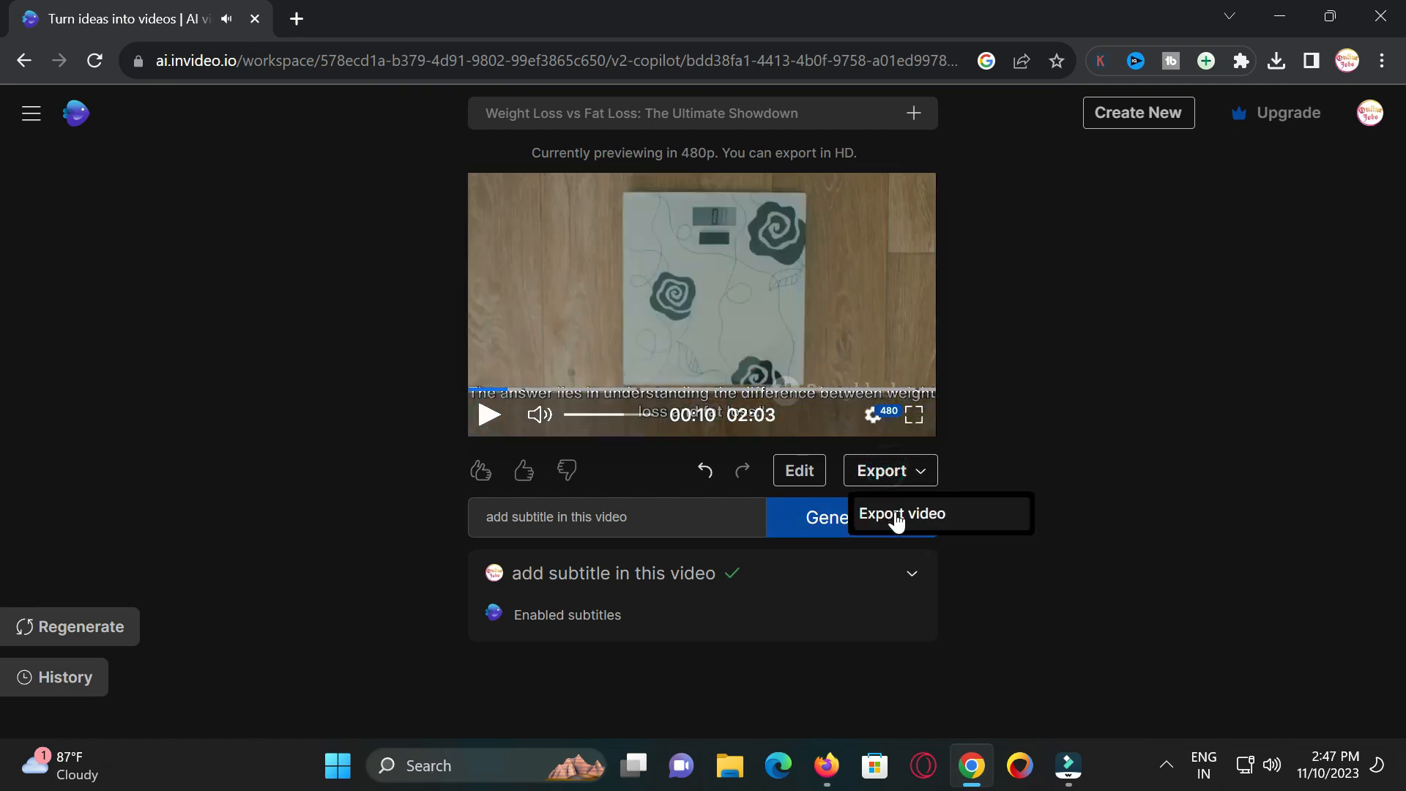
click(896, 517)
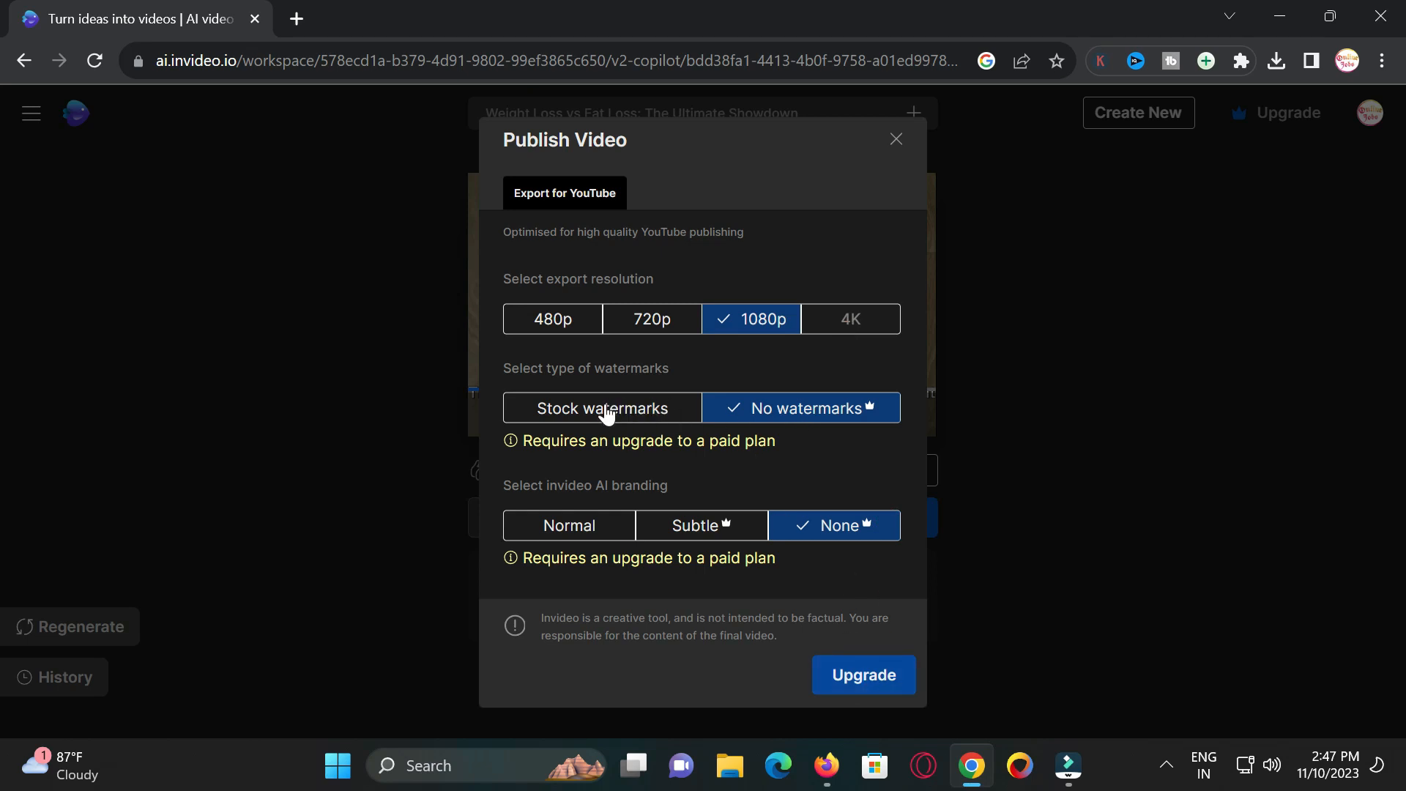
click(607, 413)
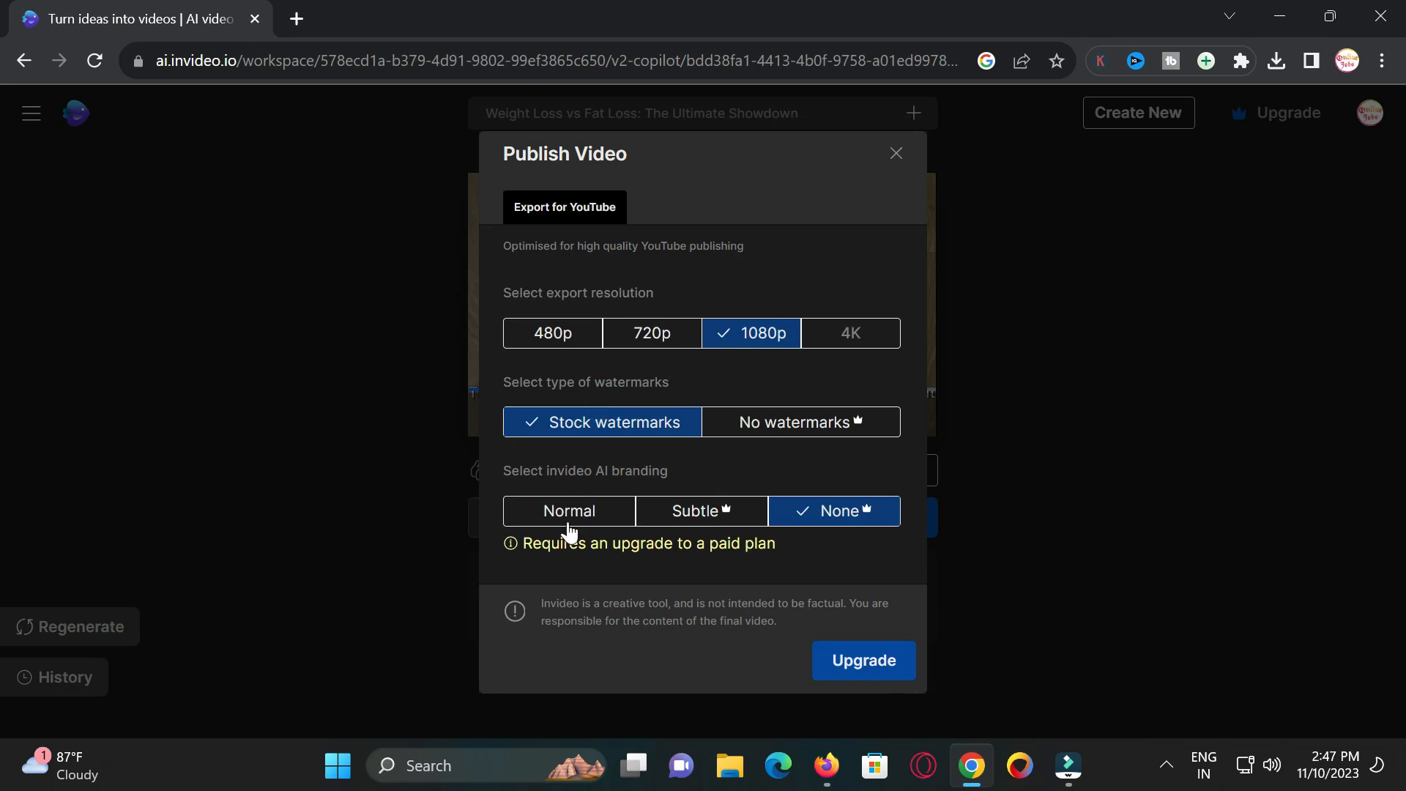
click(569, 513)
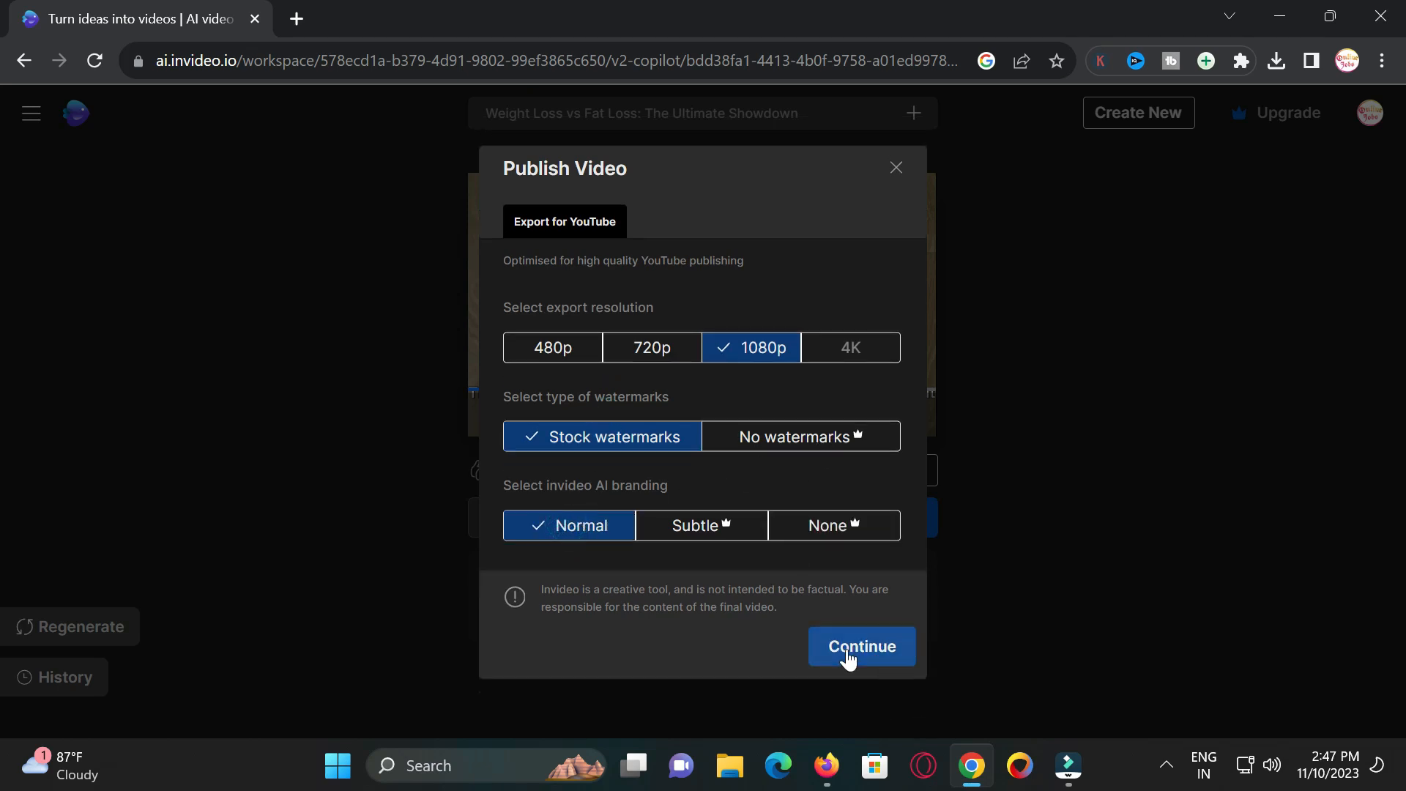
click(849, 653)
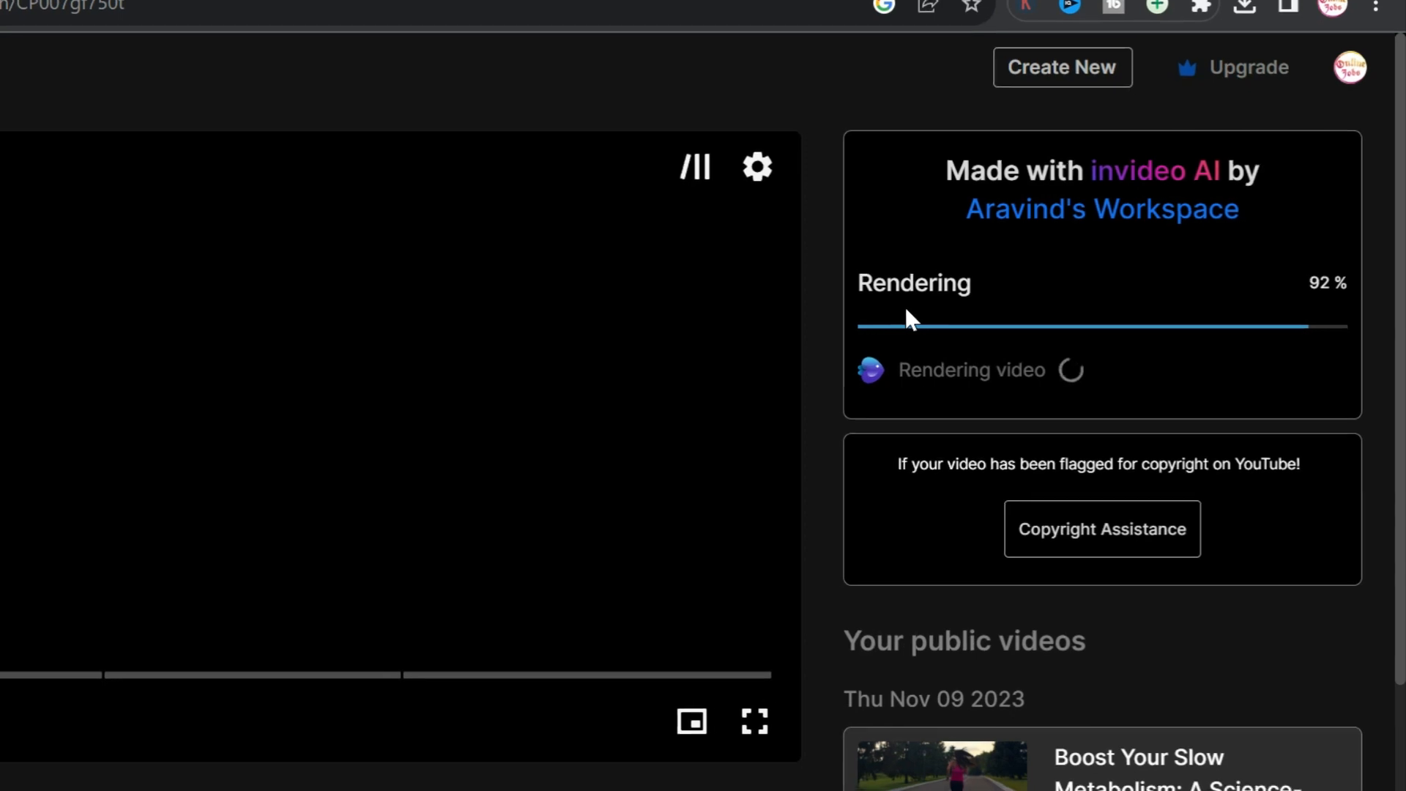
Check the exported video's download and look through the copyright assistance information
scroll(879, 322, down, 2)
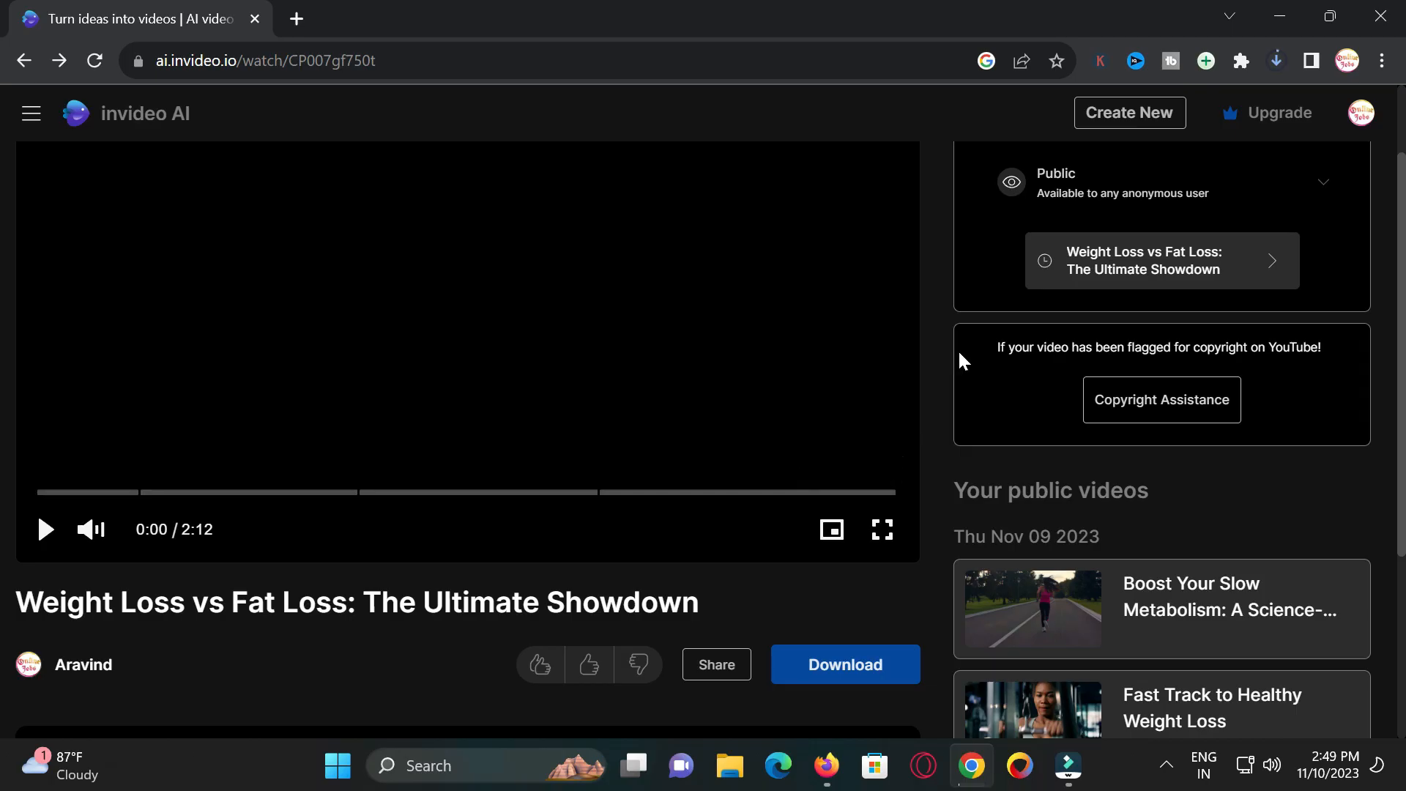
click(1276, 60)
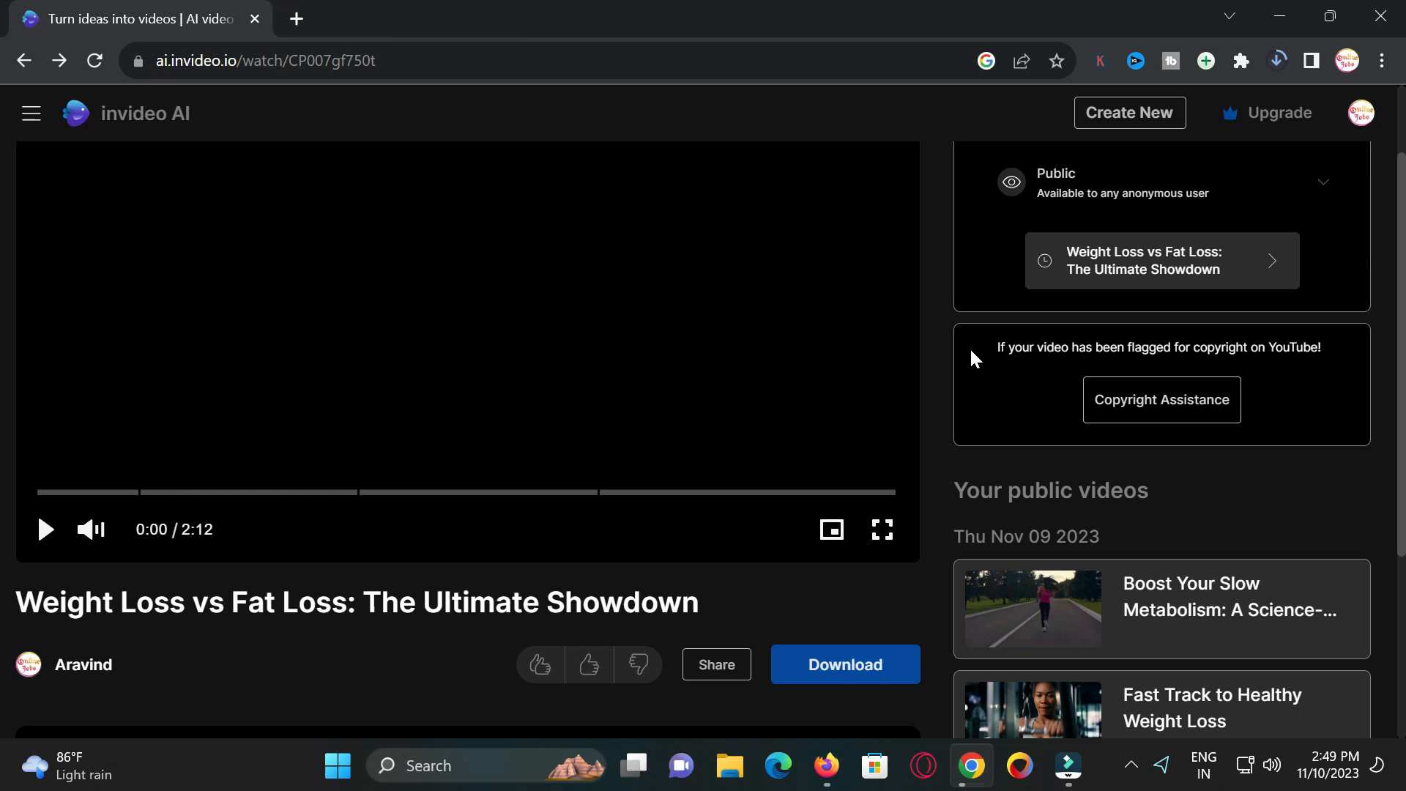
click(1193, 417)
scroll(298, 504, down, 4)
scroll(400, 497, up, 4)
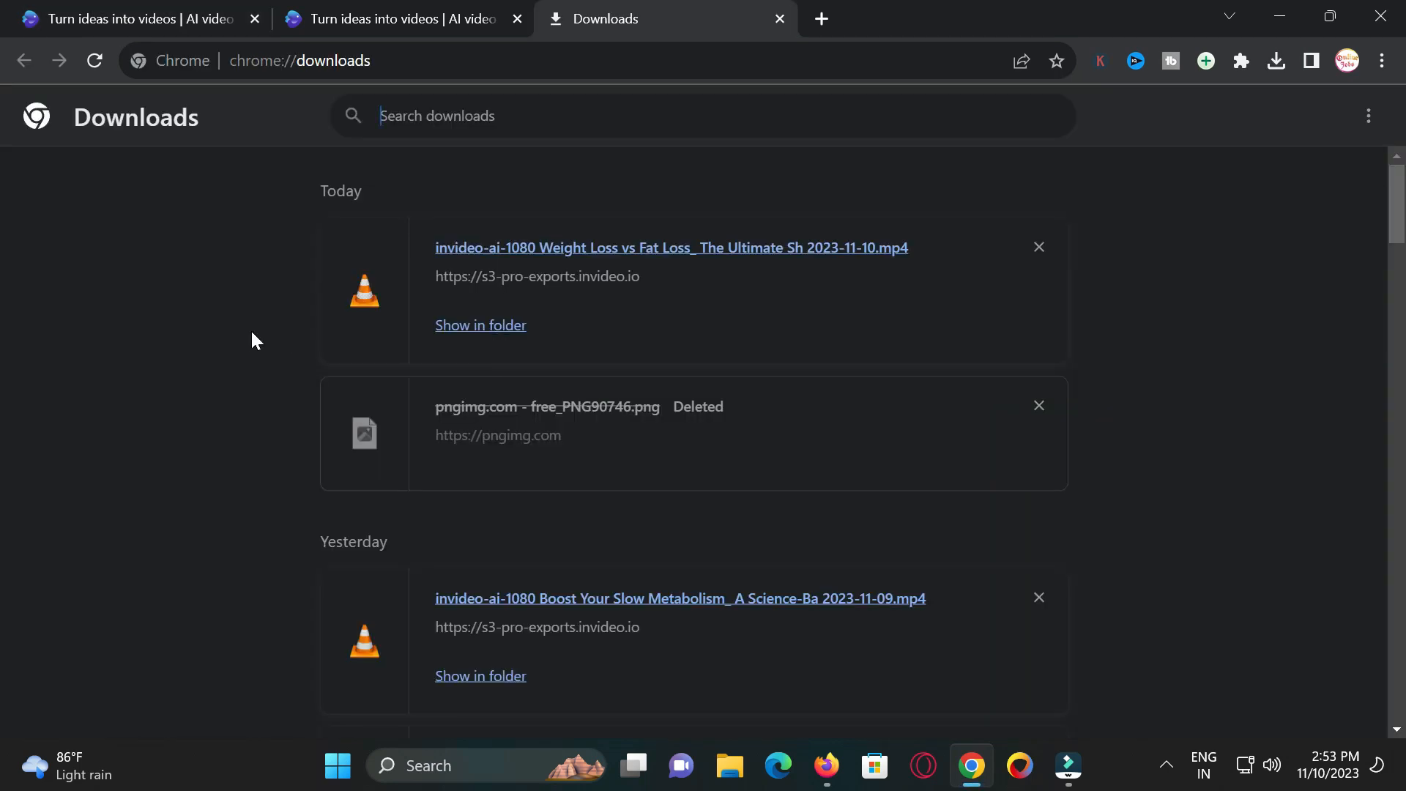
Show the downloaded Weight Loss vs Fat Loss video in its folder and play it full screen in VLC media player
click(486, 334)
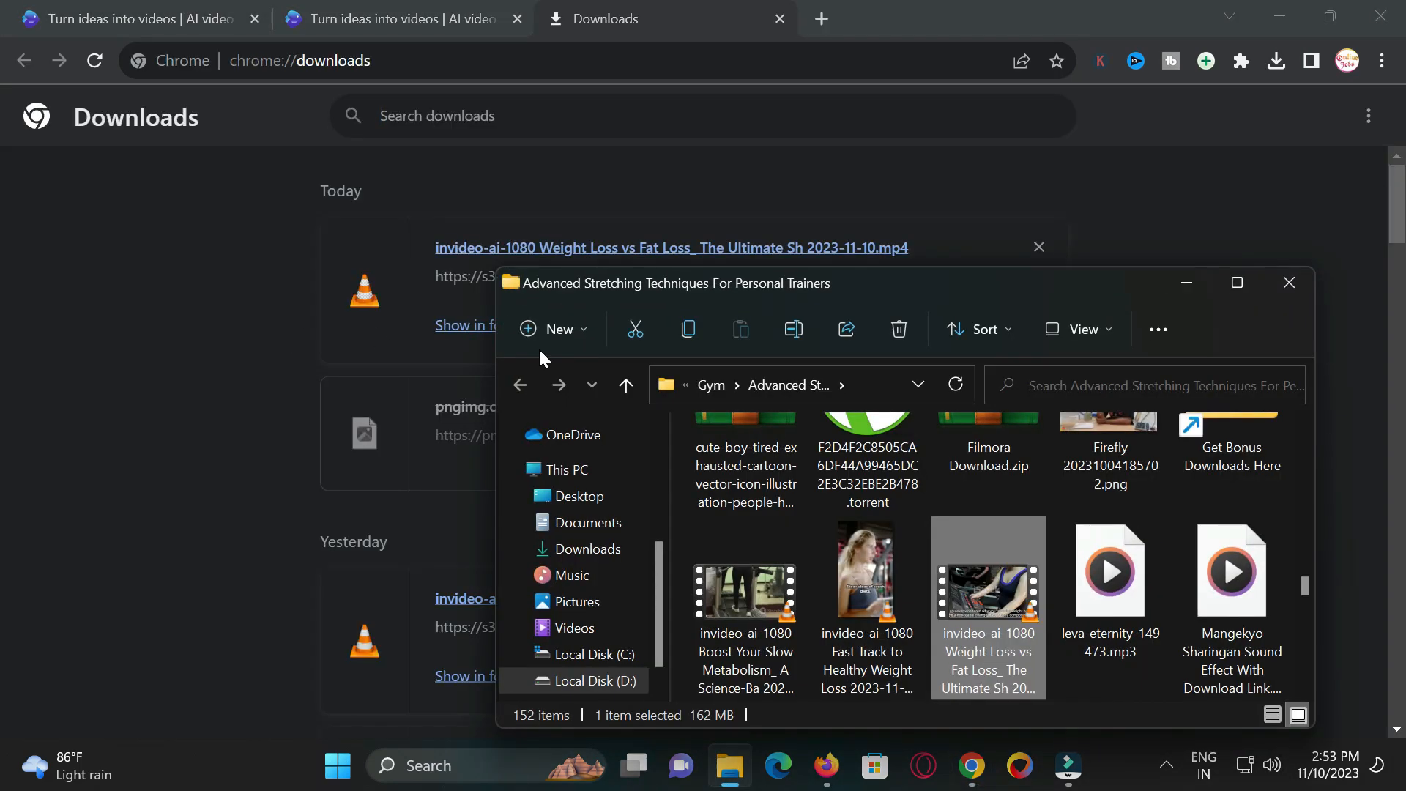
double_click(976, 586)
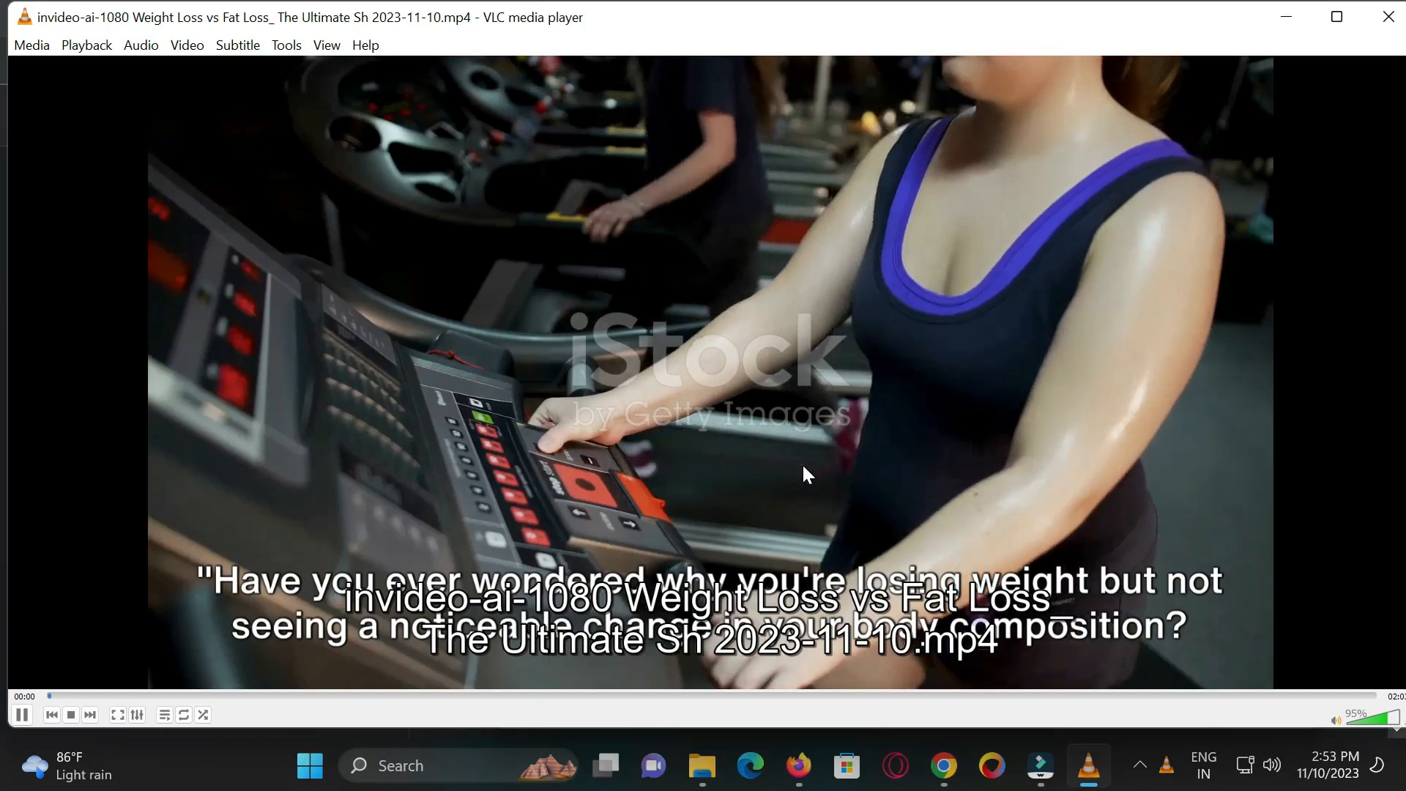
double_click(802, 463)
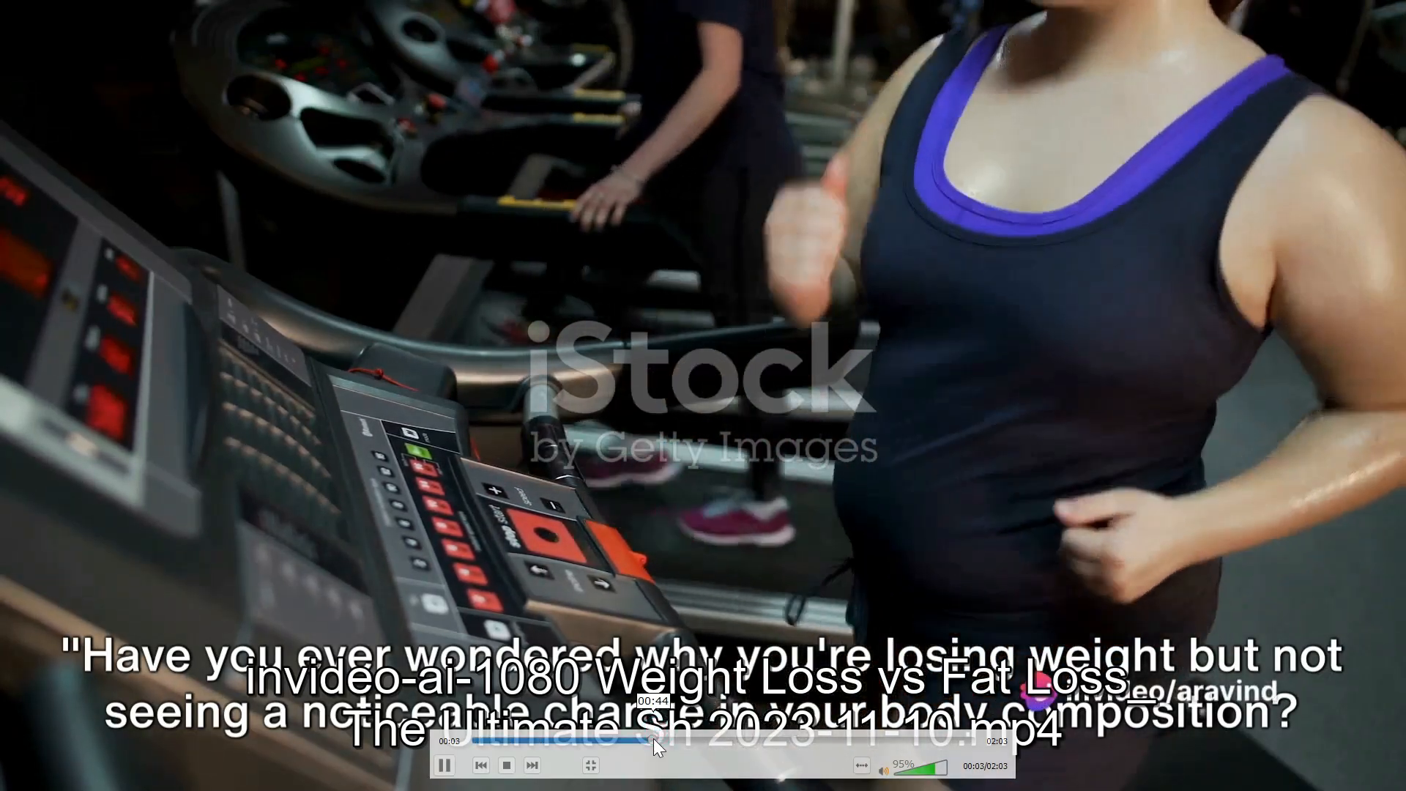
Skip the playing video ahead to 00:44 and watch a bit, and close the player and the file folder
click(654, 738)
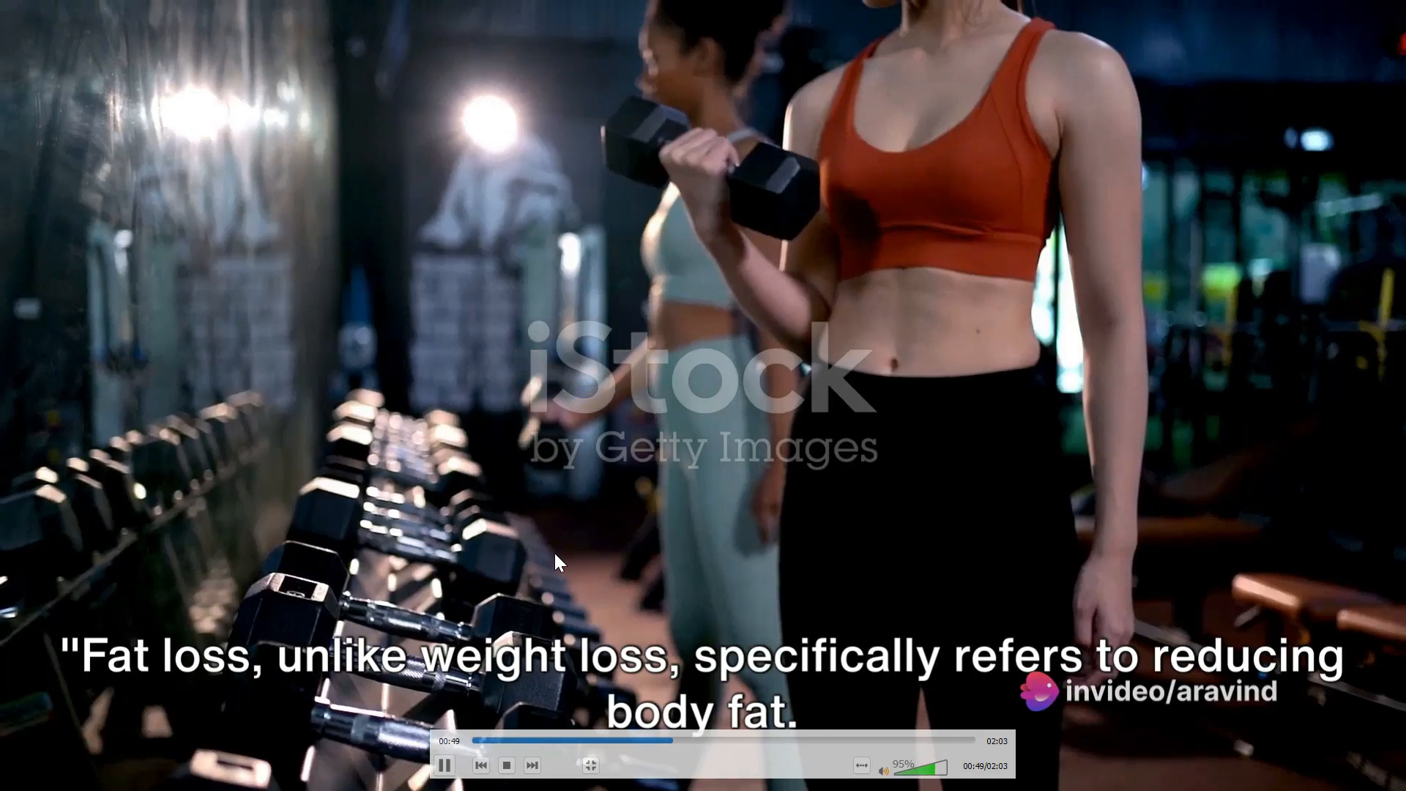
double_click(726, 399)
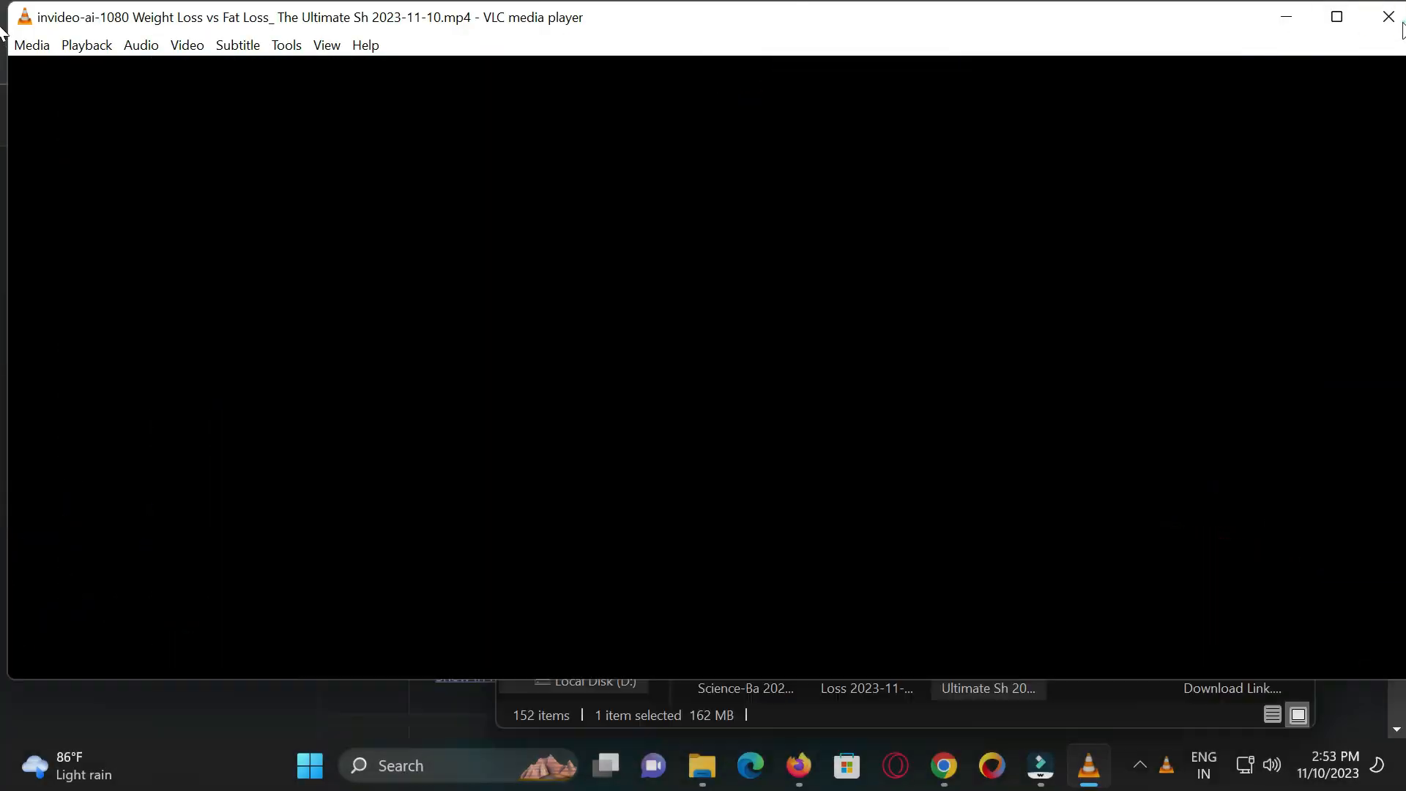
click(1388, 16)
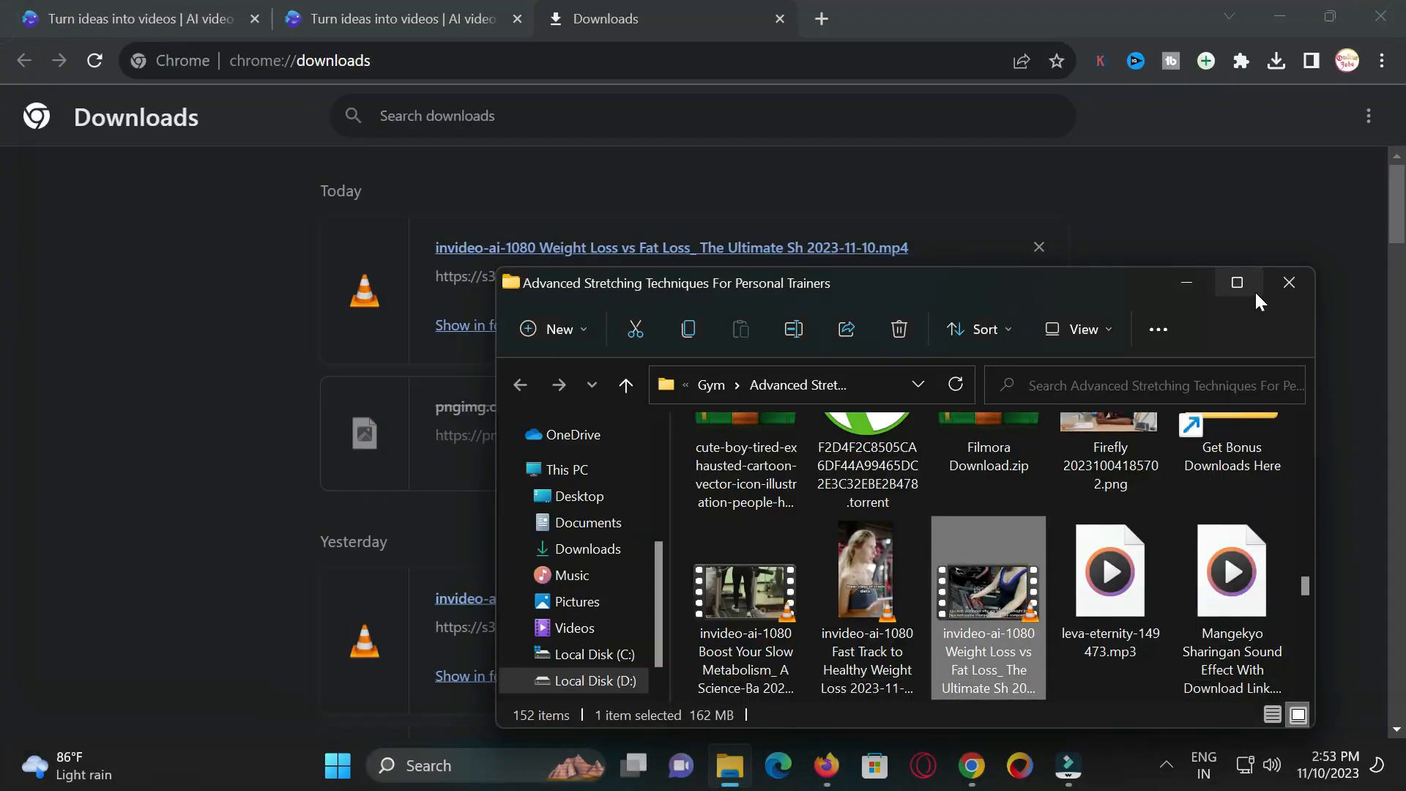
click(1286, 292)
Return to the Weight Loss vs Fat Loss video's watch page and compare the yearly Free, Plus and Max plans in the pricing overview
click(398, 22)
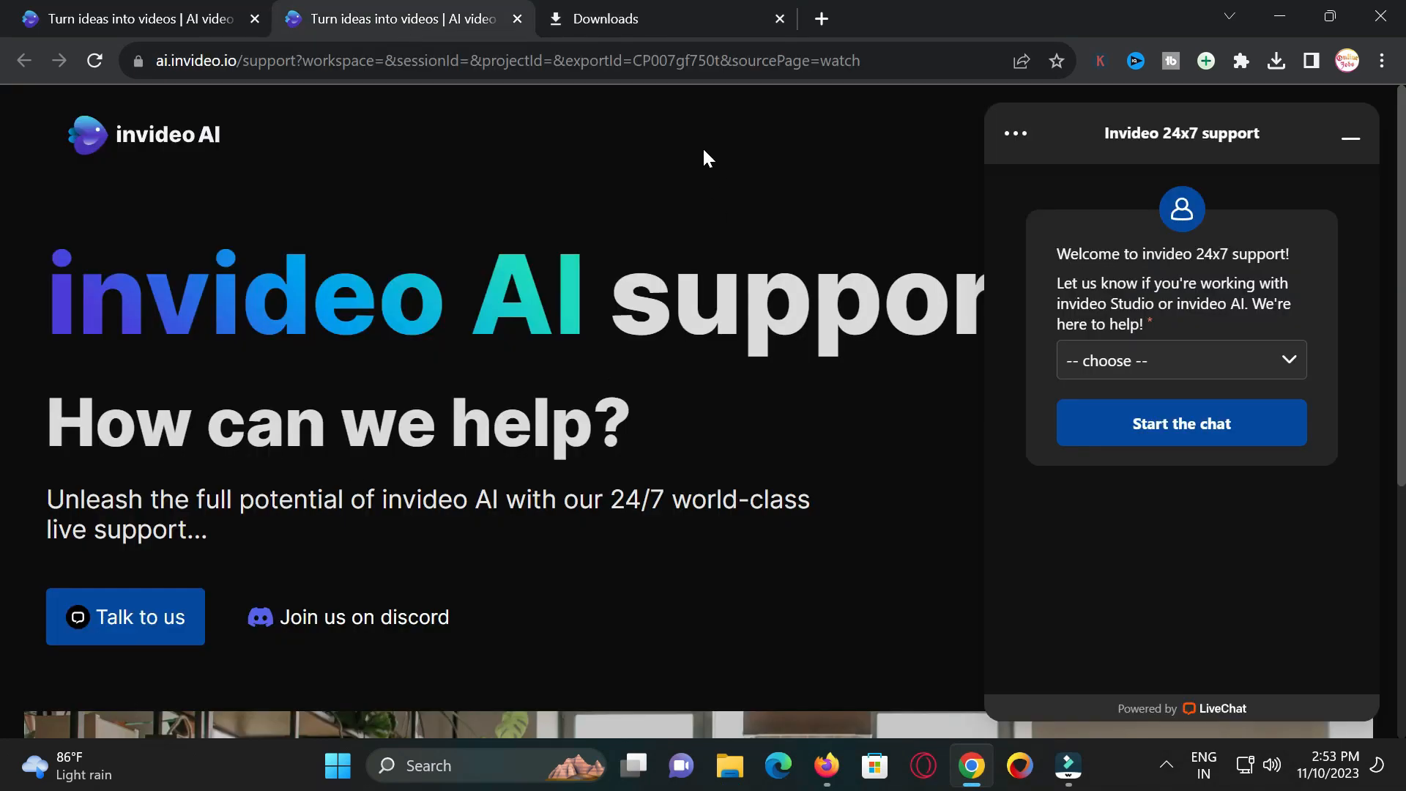
click(144, 10)
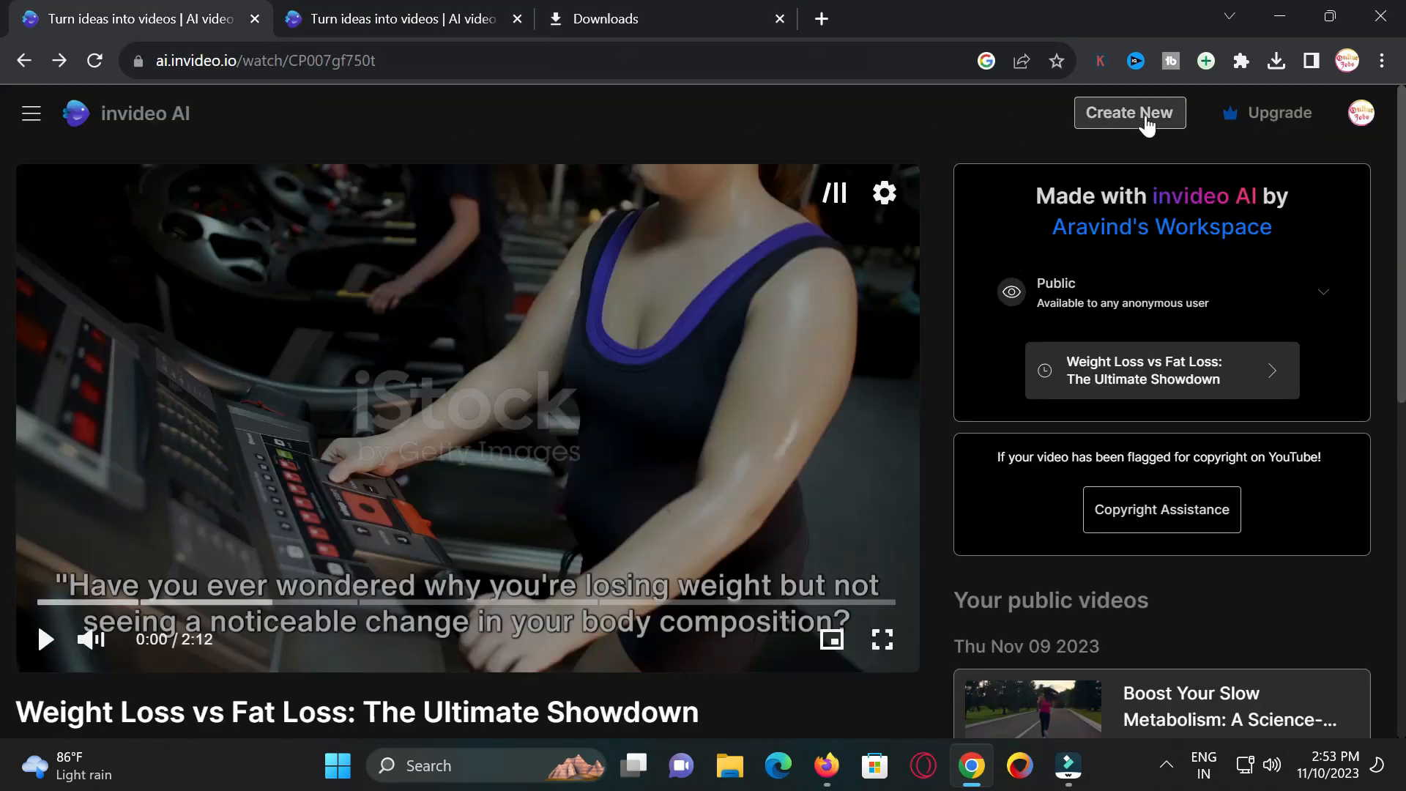
click(1121, 115)
scroll(348, 329, down, 2)
scroll(348, 334, up, 3)
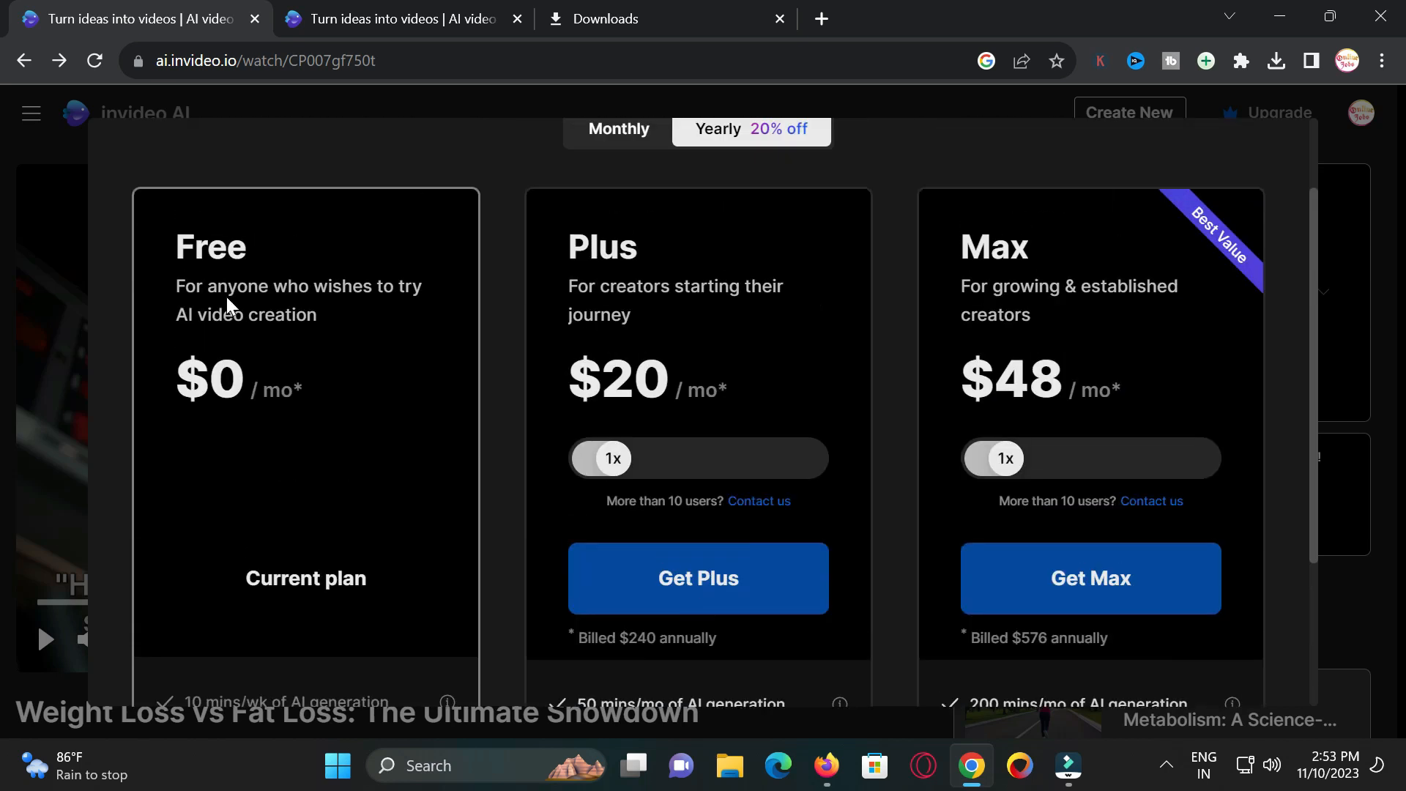
double_click(176, 252)
double_click(573, 249)
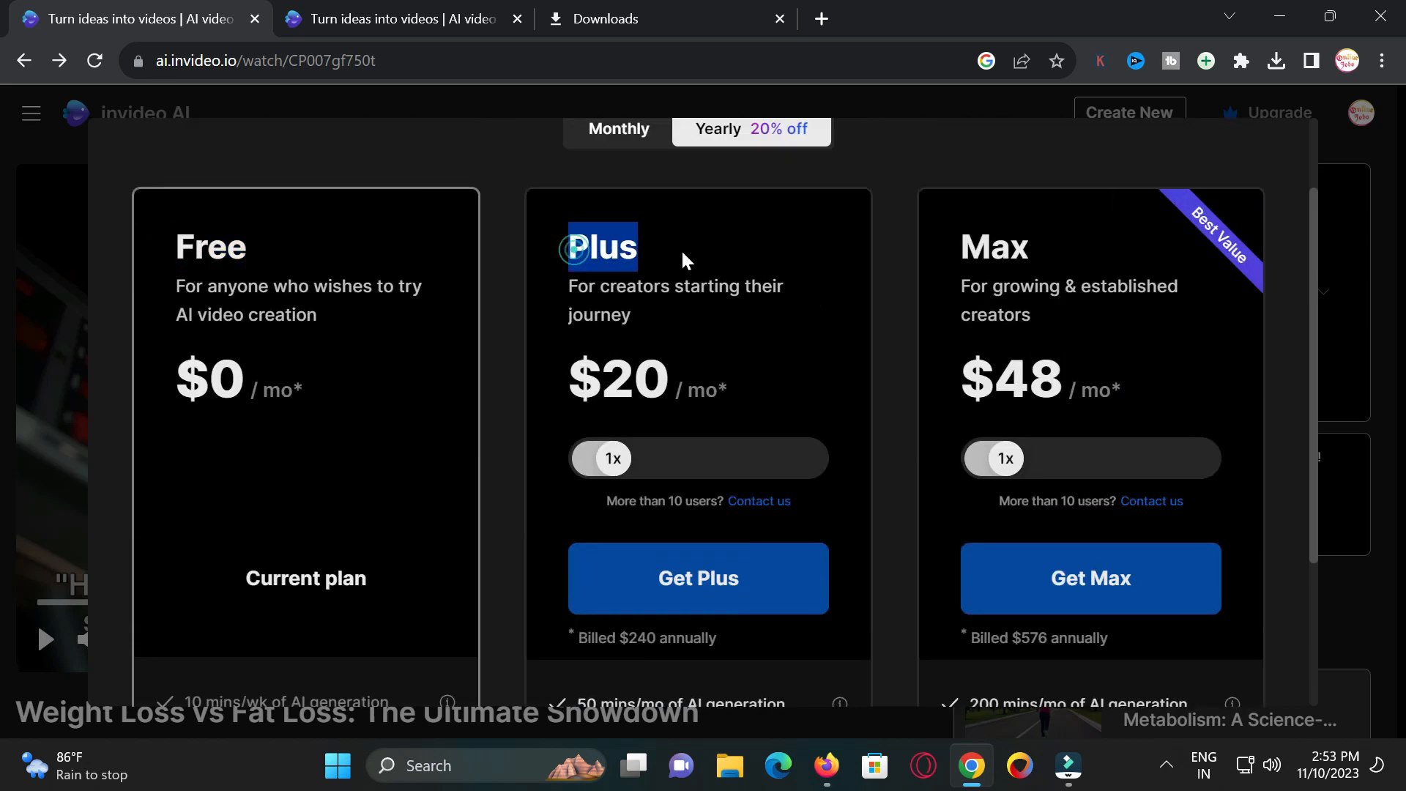
scroll(388, 318, down, 2)
scroll(389, 318, up, 2)
scroll(388, 319, down, 2)
scroll(388, 320, up, 3)
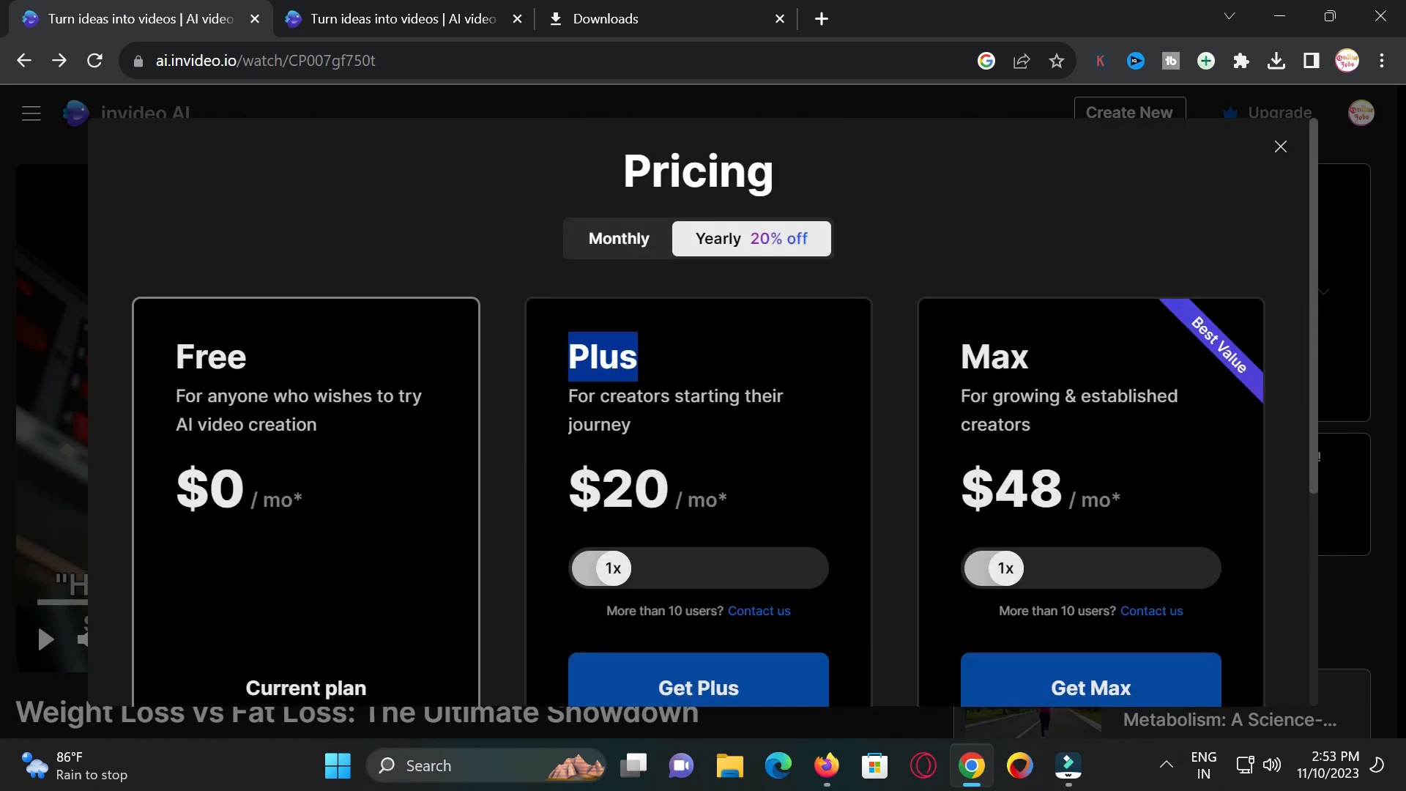